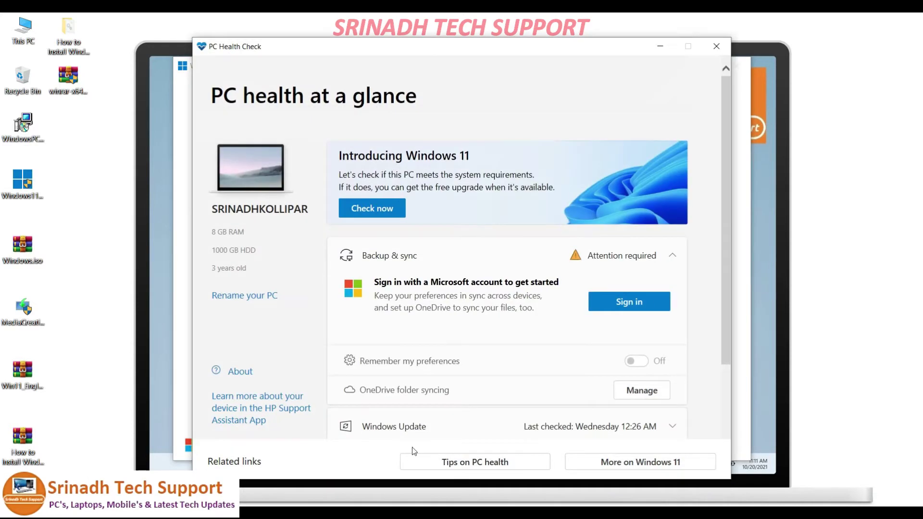
Step: Check whether this PC meets the Windows 11 system requirements and read the Secure Boot entry
{"action": "left_click", "coordinate": [373, 210]}
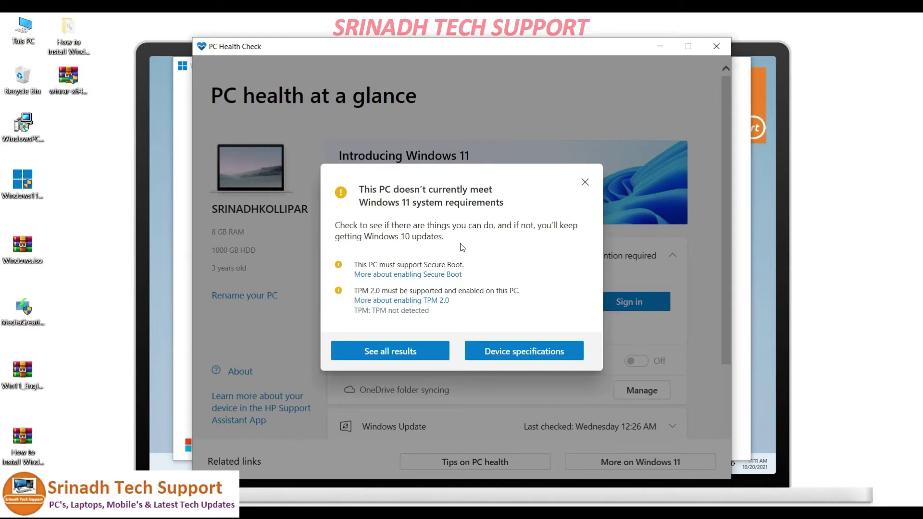
{"action": "left_click", "coordinate": [350, 290]}
{"action": "left_click_drag", "start_coordinate": [355, 266], "coordinate": [471, 274]}
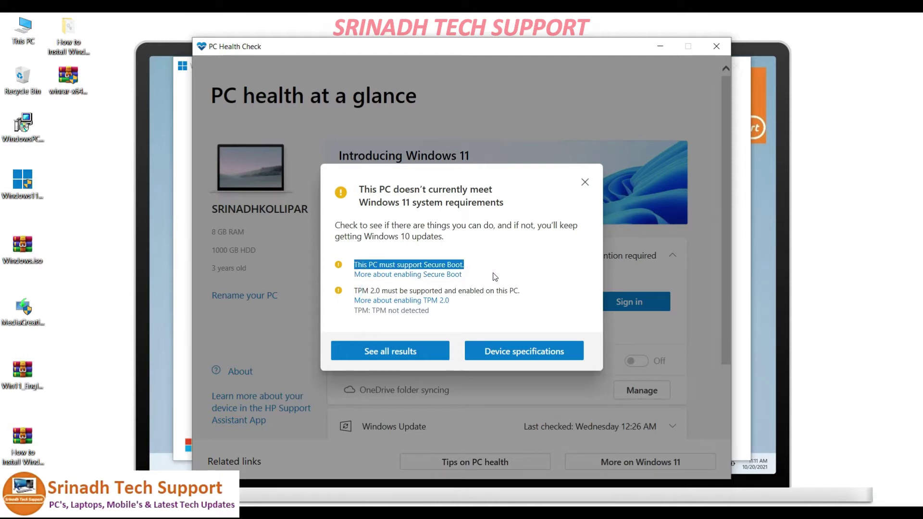
{"action": "left_click", "coordinate": [494, 273]}
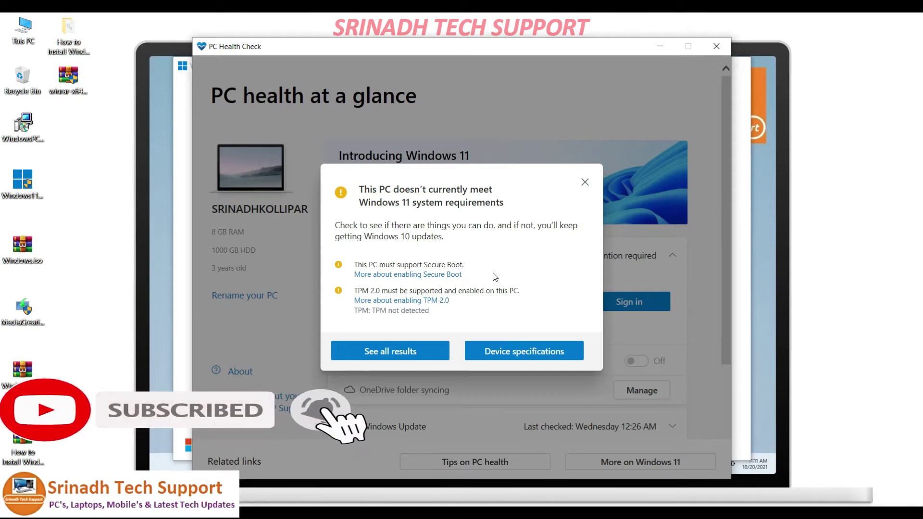
Step: Show all compatibility results and examine the full requirements list, highlighting the Secure Boot and TPM 2.0 entries
{"action": "left_click", "coordinate": [404, 354]}
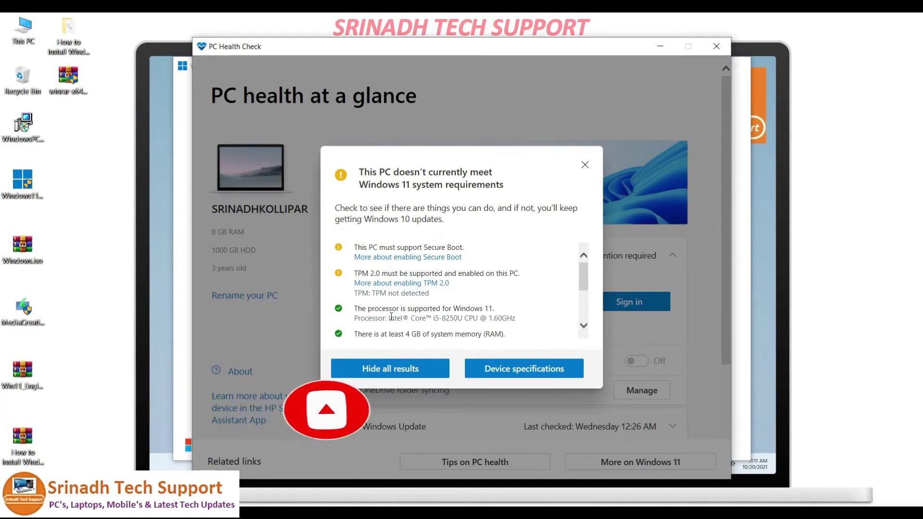
{"action": "scroll", "coordinate": [590, 291], "scroll_direction": "down", "scroll_amount": 3}
{"action": "left_click_drag", "start_coordinate": [591, 291], "coordinate": [593, 271]}
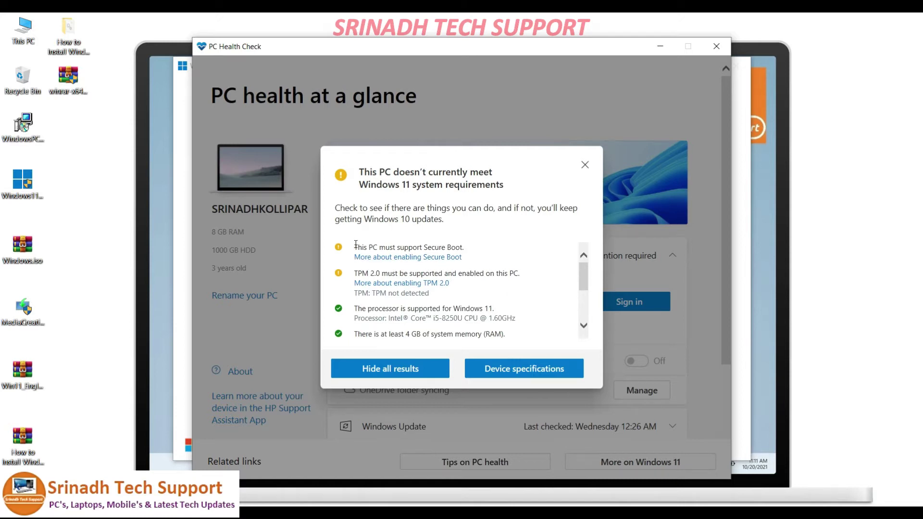
{"action": "left_click_drag", "start_coordinate": [355, 245], "coordinate": [489, 305]}
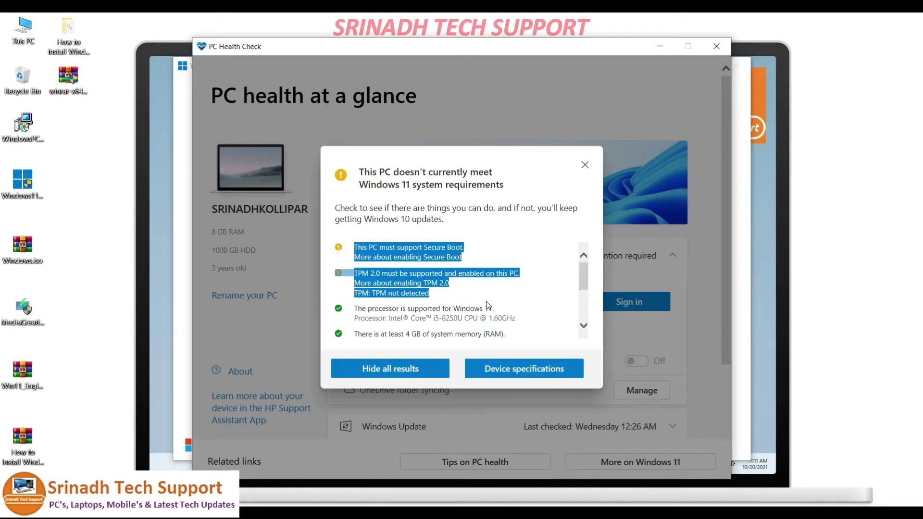
{"action": "left_click", "coordinate": [496, 302]}
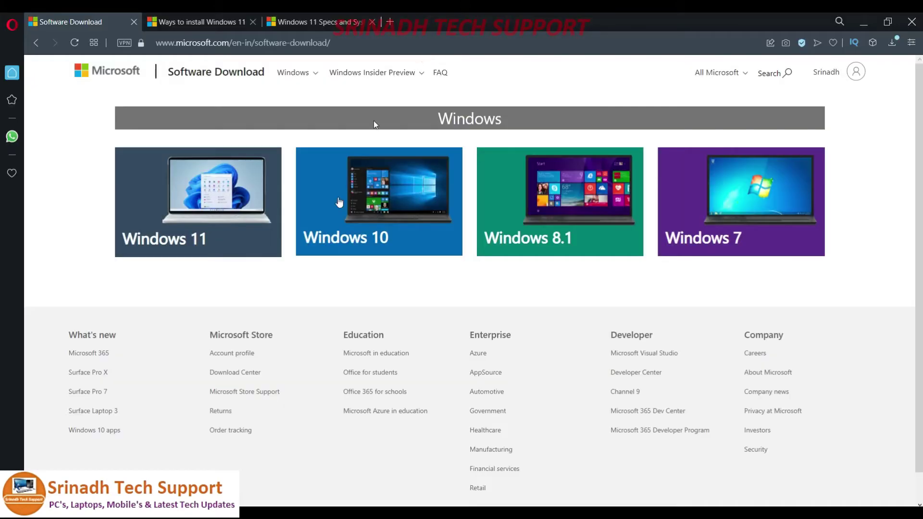
Step: Open Microsoft's Windows 11 download page and request the Windows 11 disk image (ISO)
{"action": "left_click", "coordinate": [197, 189]}
{"action": "scroll", "coordinate": [368, 371], "scroll_direction": "down", "scroll_amount": 2}
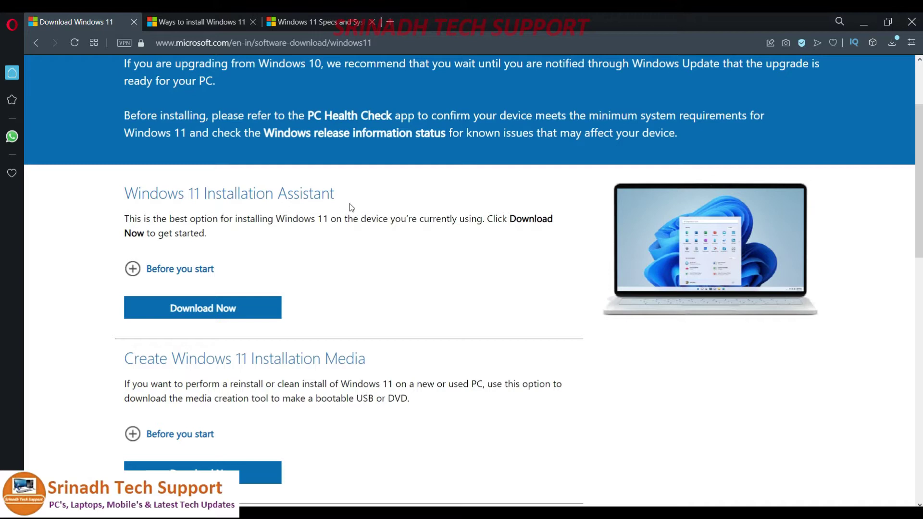
{"action": "scroll", "coordinate": [176, 196], "scroll_direction": "down", "scroll_amount": 4}
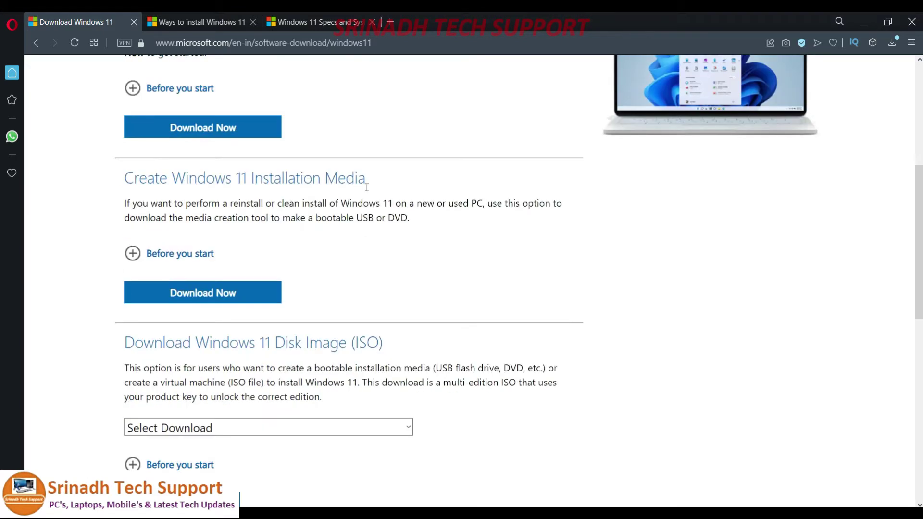
{"action": "scroll", "coordinate": [377, 262], "scroll_direction": "down", "scroll_amount": 3}
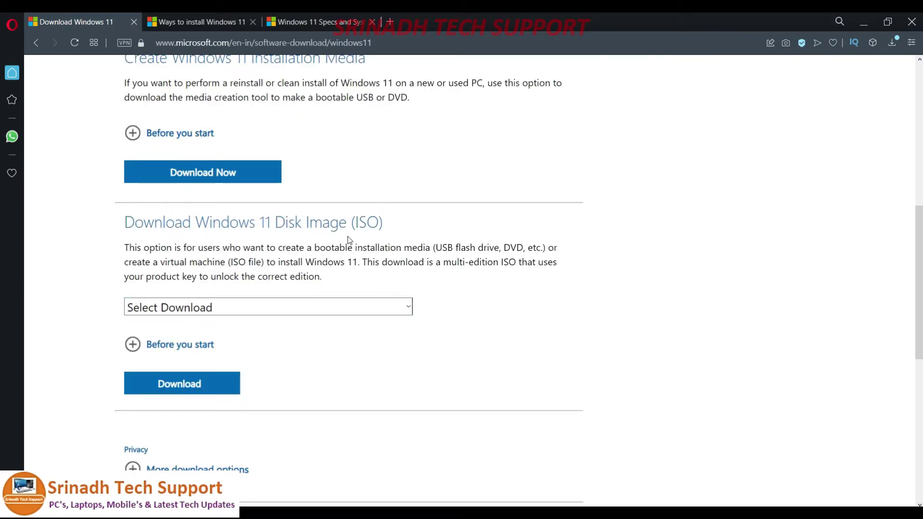
{"action": "scroll", "coordinate": [365, 238], "scroll_direction": "down", "scroll_amount": 1}
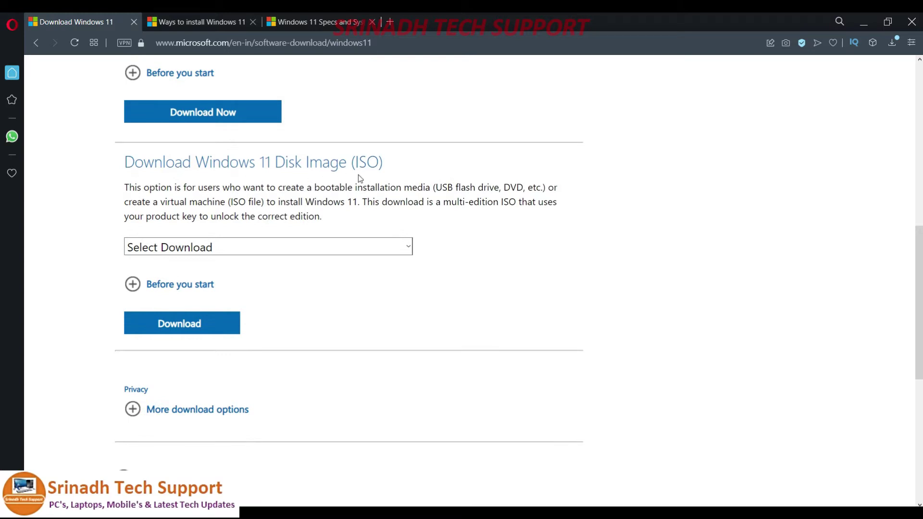
{"action": "left_click", "coordinate": [208, 250]}
{"action": "left_click", "coordinate": [187, 278]}
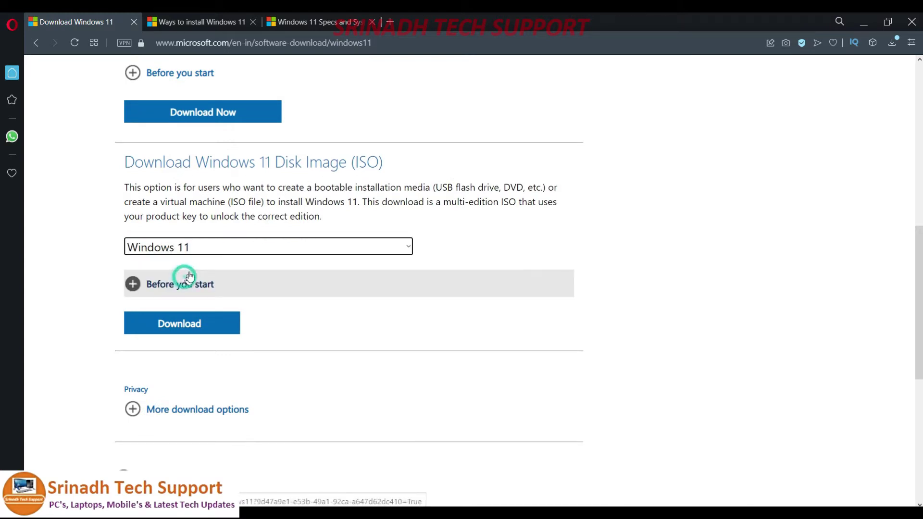
{"action": "left_click", "coordinate": [195, 325]}
{"action": "scroll", "coordinate": [284, 319], "scroll_direction": "down", "scroll_amount": 4}
{"action": "triple_click", "coordinate": [312, 316]}
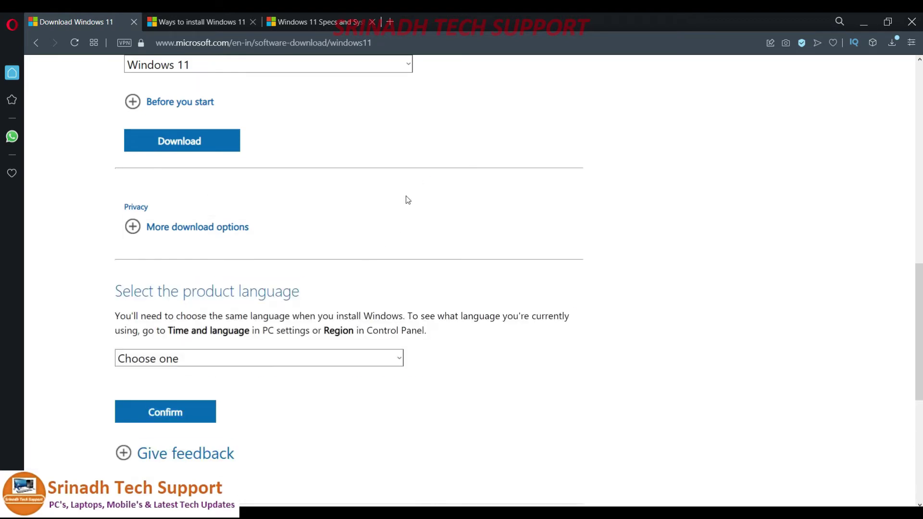
Step: Choose English International as the product language and confirm it
{"action": "scroll", "coordinate": [308, 221], "scroll_direction": "down", "scroll_amount": 1}
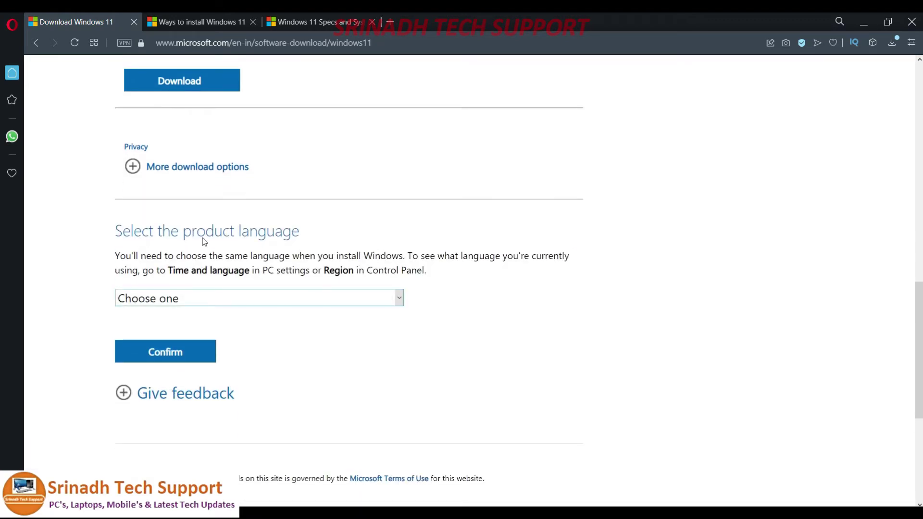
{"action": "left_click", "coordinate": [184, 301]}
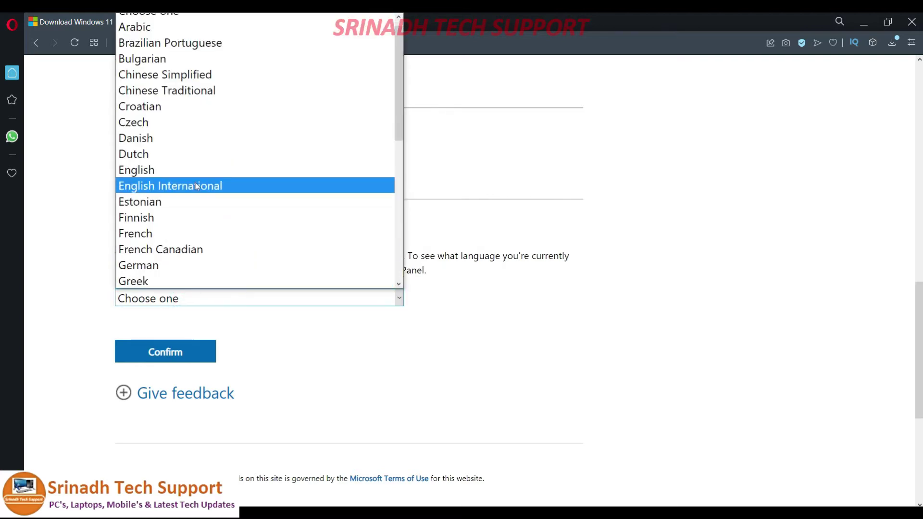
{"action": "left_click", "coordinate": [197, 187]}
{"action": "left_click", "coordinate": [169, 353]}
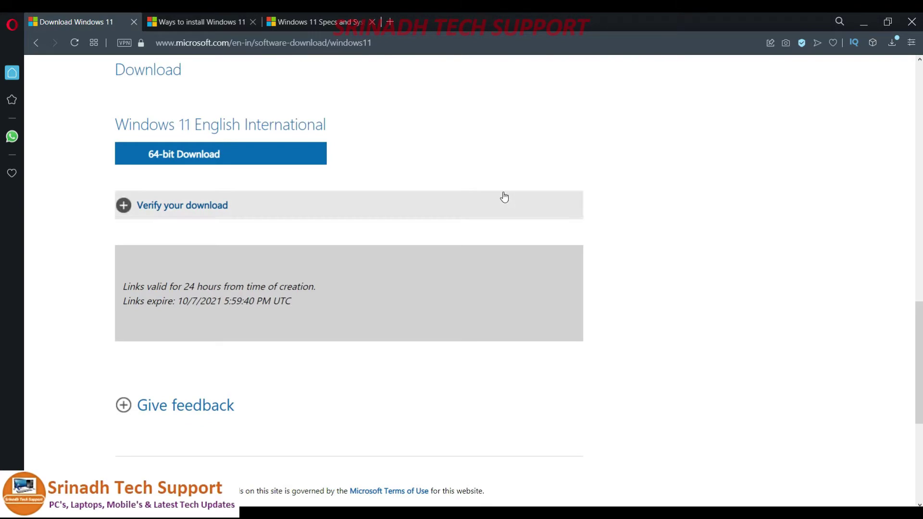
Step: Try the 64-bit Windows 11 download, cancel saving it, and return to the Windows.iso file on the desktop
{"action": "left_click", "coordinate": [196, 161]}
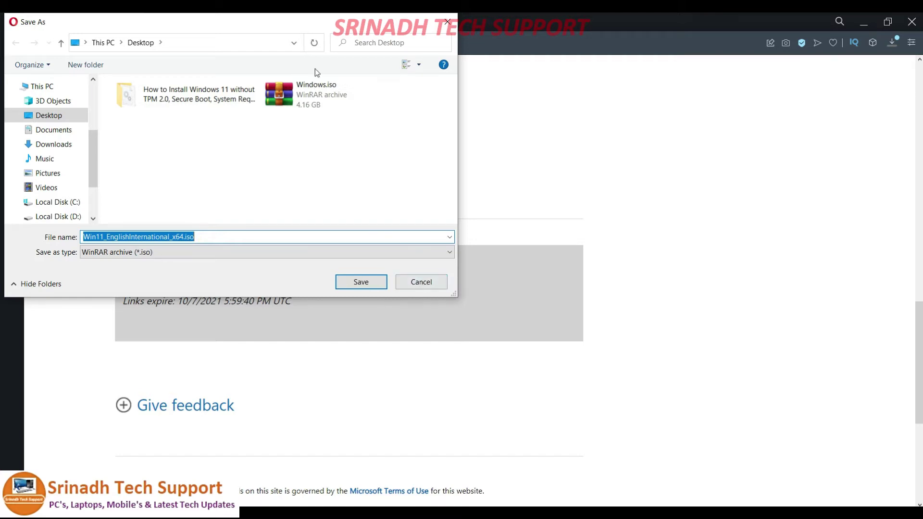
{"action": "left_click", "coordinate": [432, 282]}
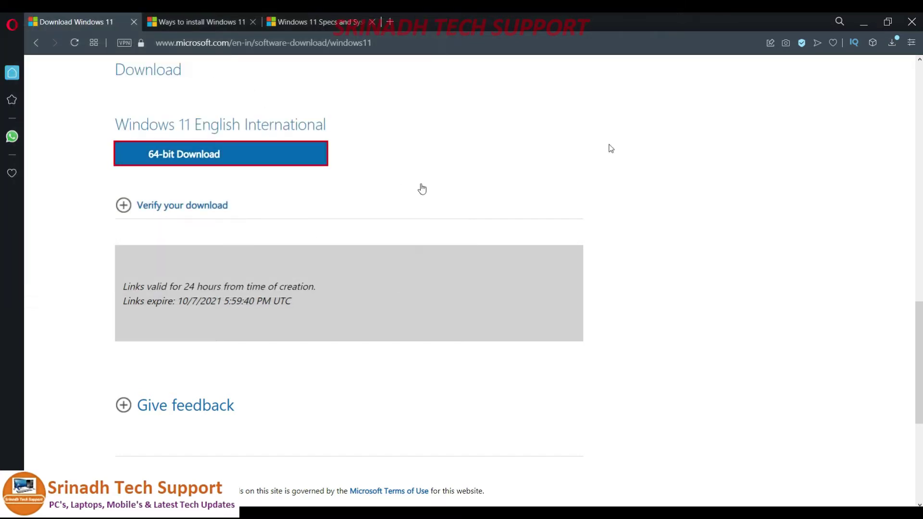
{"action": "left_click", "coordinate": [884, 20]}
{"action": "left_click", "coordinate": [790, 69]}
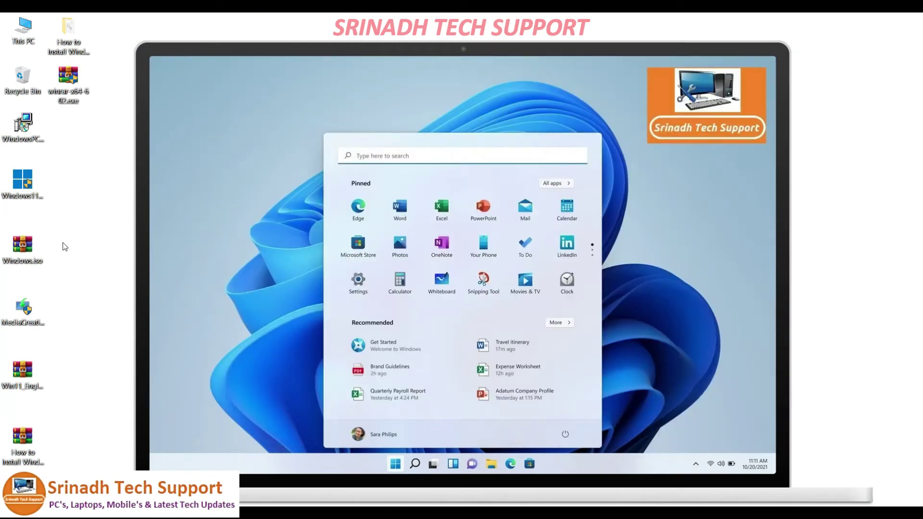
{"action": "left_click", "coordinate": [19, 249]}
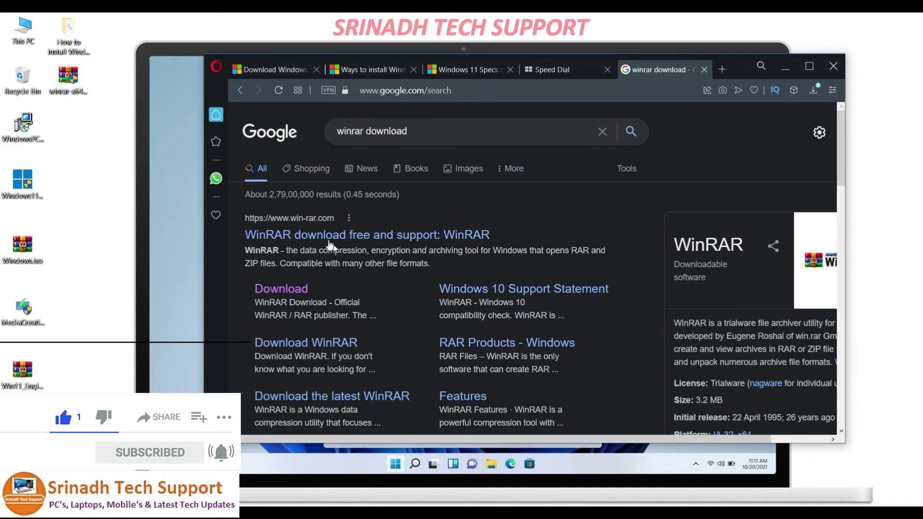
Step: Open WinRAR's Download page from the search results and find the list of latest versions
{"action": "left_click", "coordinate": [291, 289]}
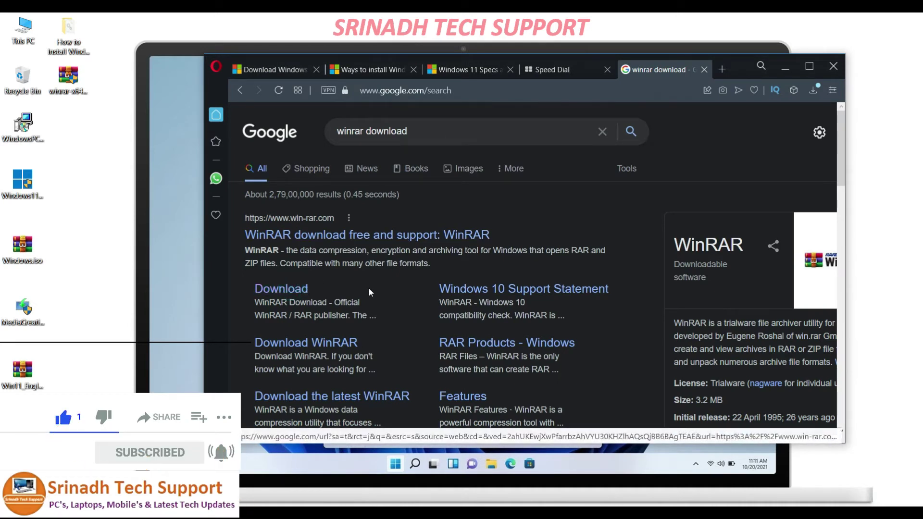
{"action": "left_click", "coordinate": [369, 293]}
{"action": "scroll", "coordinate": [377, 323], "scroll_direction": "down", "scroll_amount": 3}
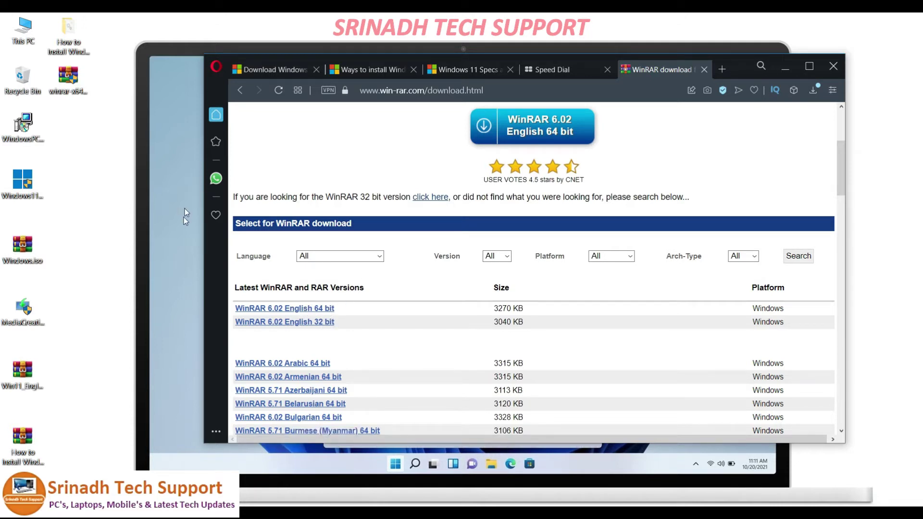
Step: Check the system type in this PC's properties and download WinRAR 6.02 English 64 bit
{"action": "right_click", "coordinate": [19, 28]}
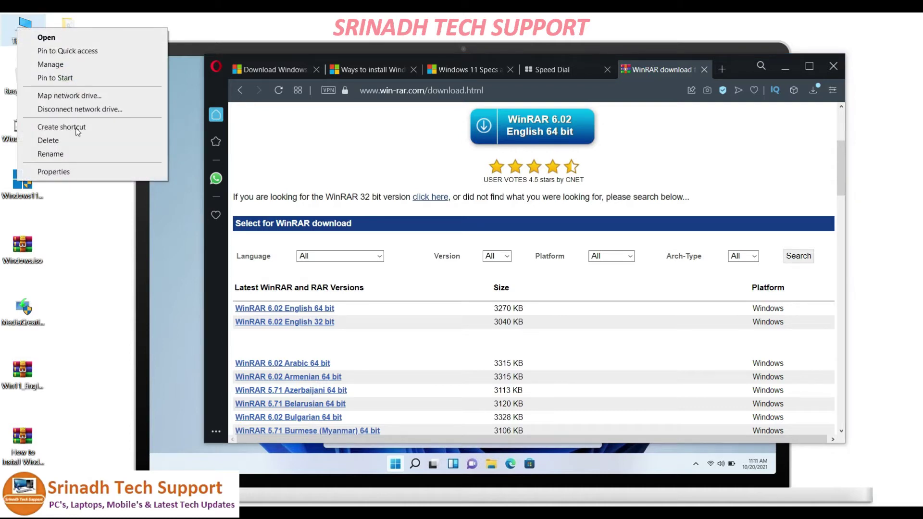
{"action": "left_click", "coordinate": [54, 172]}
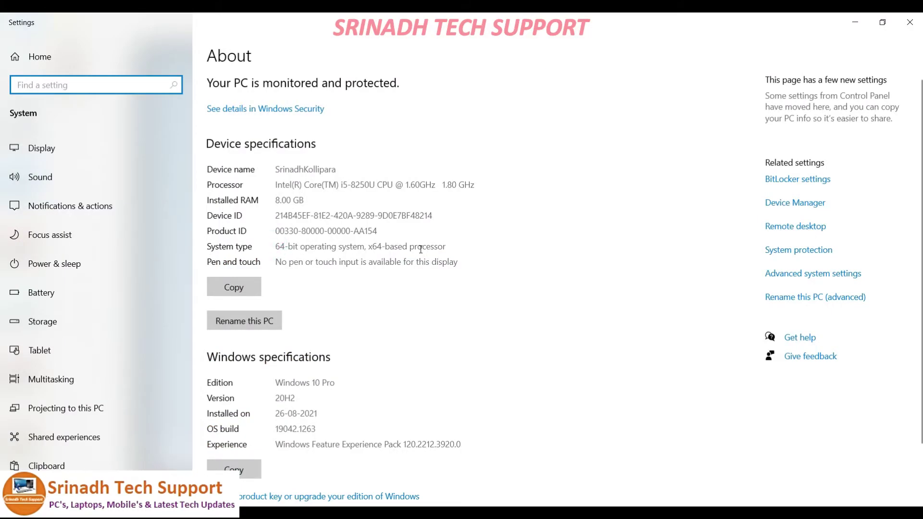
{"action": "left_click_drag", "start_coordinate": [280, 250], "coordinate": [450, 249]}
{"action": "left_click", "coordinate": [439, 262]}
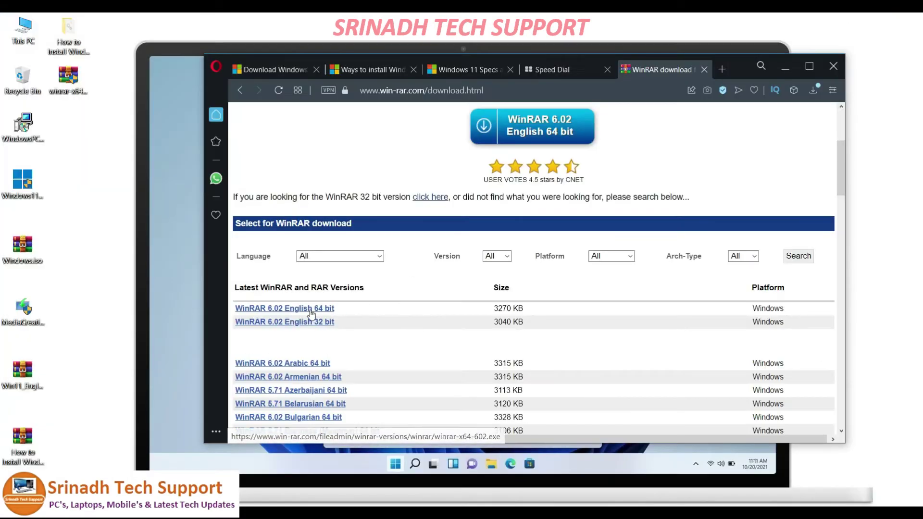
{"action": "left_click", "coordinate": [311, 310]}
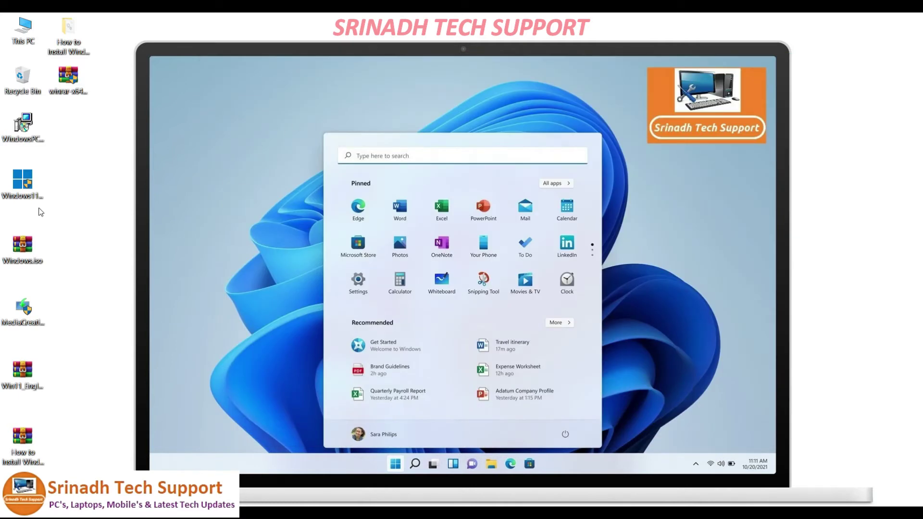
Step: Extract Windows.iso from the Downloads\OS folder on drive D into a Windows subfolder with WinRAR
{"action": "left_click", "coordinate": [28, 263]}
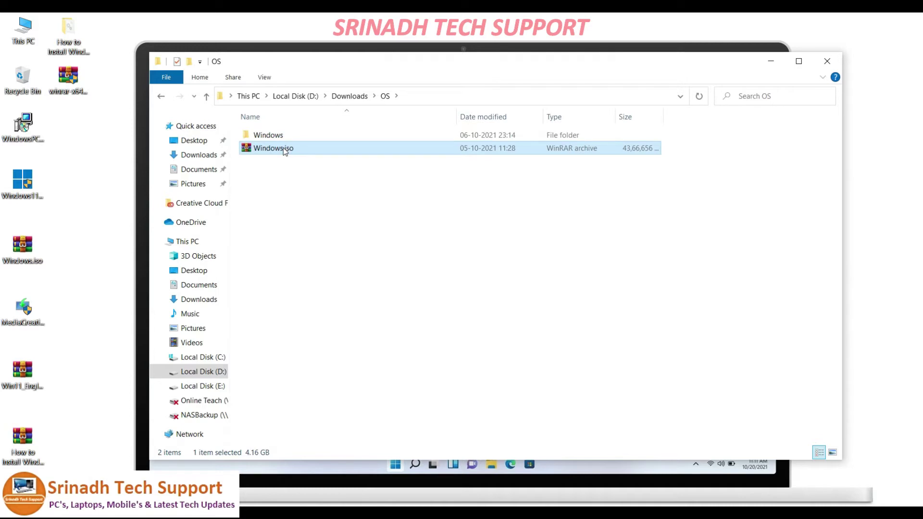
{"action": "right_click", "coordinate": [283, 148]}
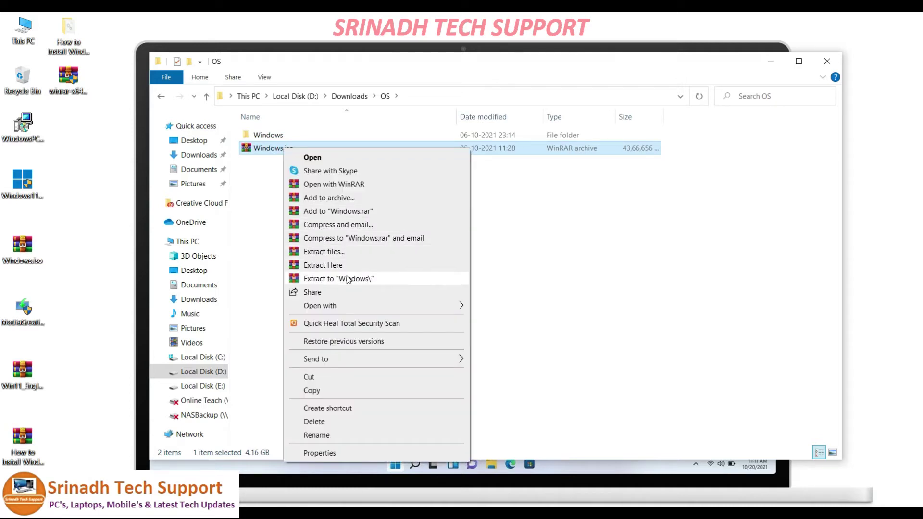
{"action": "left_click", "coordinate": [435, 280]}
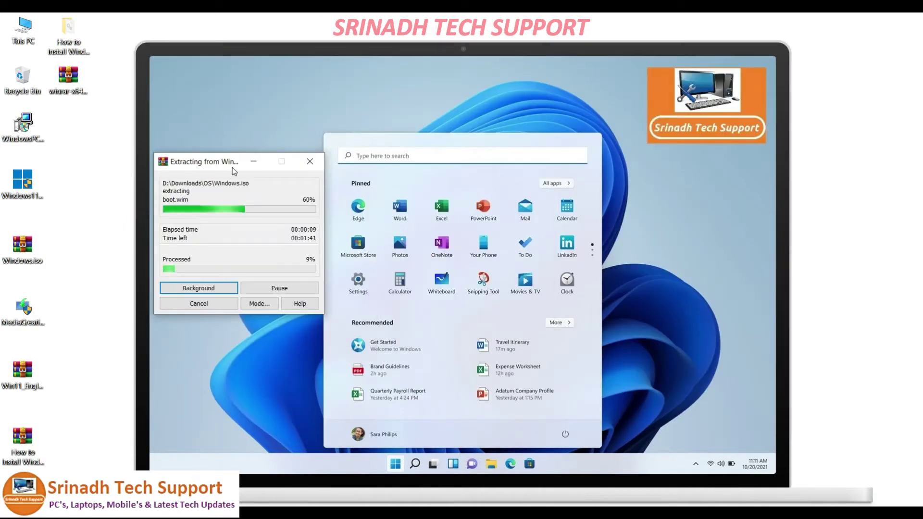
{"action": "left_click_drag", "start_coordinate": [457, 208], "coordinate": [234, 171]}
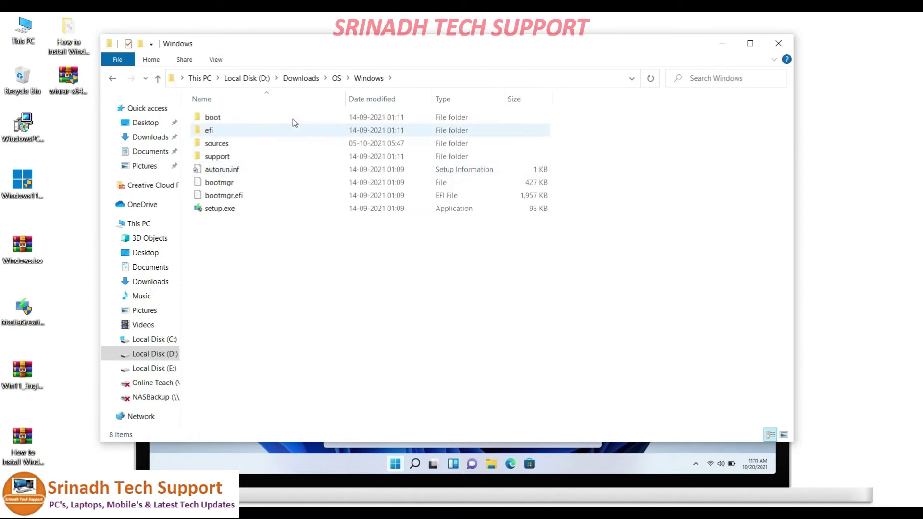
Step: Copy appraiserres.dll from the desktop folder "How to Install Windows 11 without TPM 2.0, Secure Boot, System Requirements"
{"action": "left_click_drag", "start_coordinate": [299, 45], "coordinate": [335, 52]}
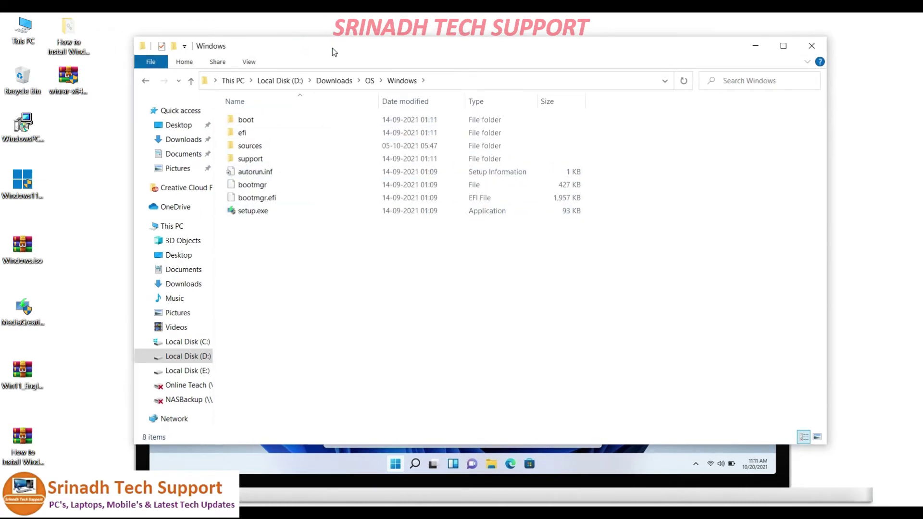
{"action": "double_click", "coordinate": [71, 33]}
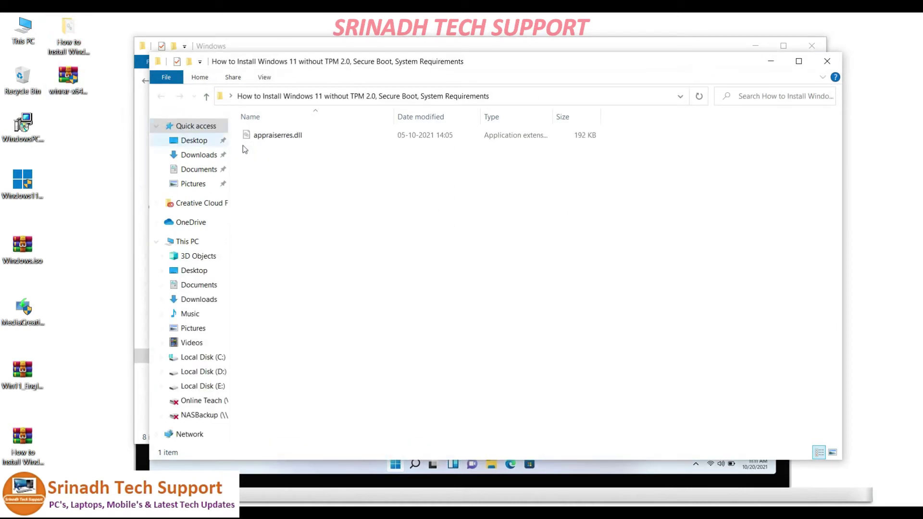
{"action": "left_click", "coordinate": [276, 136]}
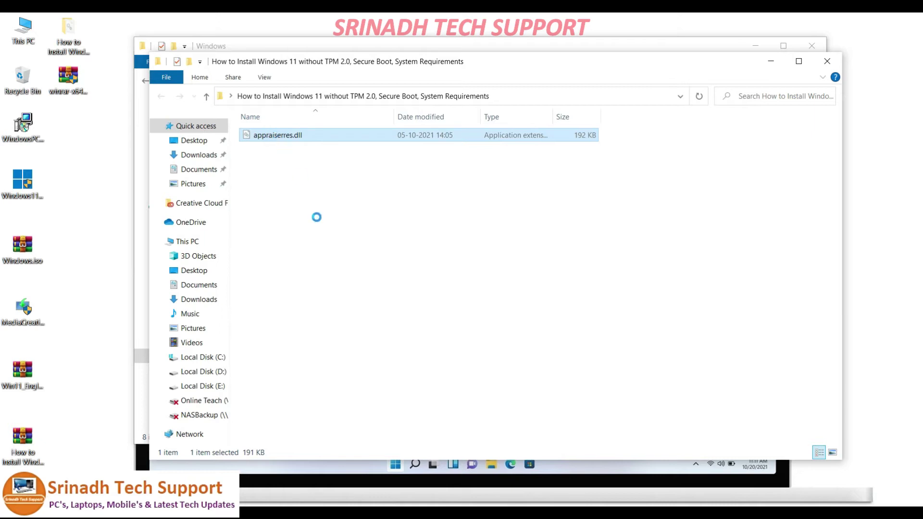
{"action": "right_click", "coordinate": [277, 137]}
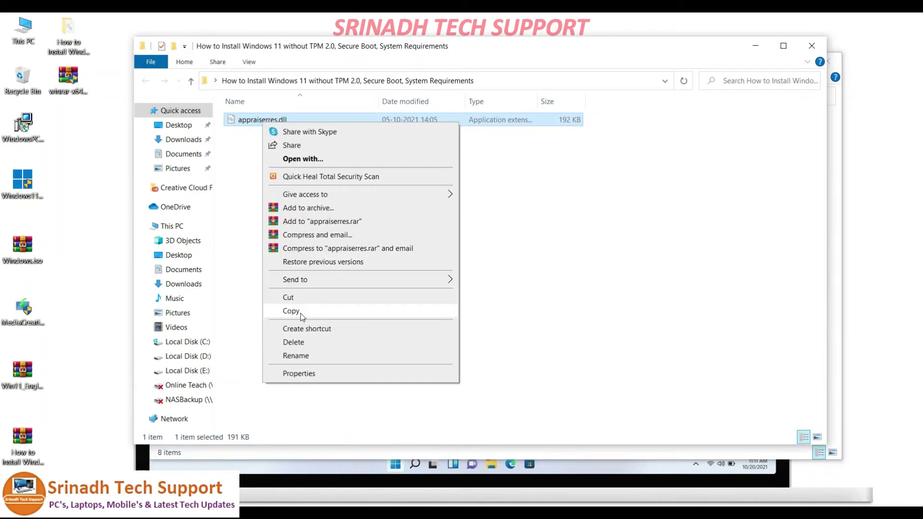
{"action": "left_click", "coordinate": [301, 312]}
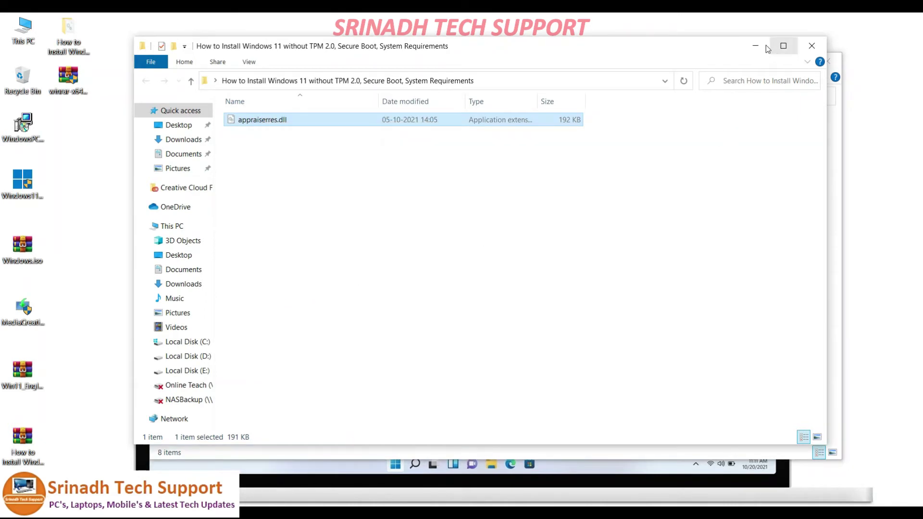
Step: Paste appraiserres.dll into the sources folder of the extracted Windows files, replacing the existing file
{"action": "left_click", "coordinate": [766, 46]}
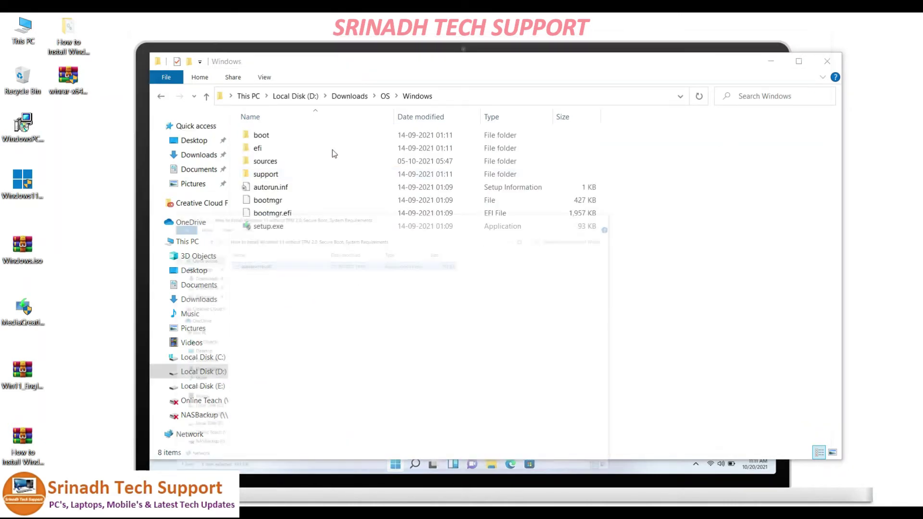
{"action": "left_click", "coordinate": [388, 97]}
{"action": "double_click", "coordinate": [270, 134]}
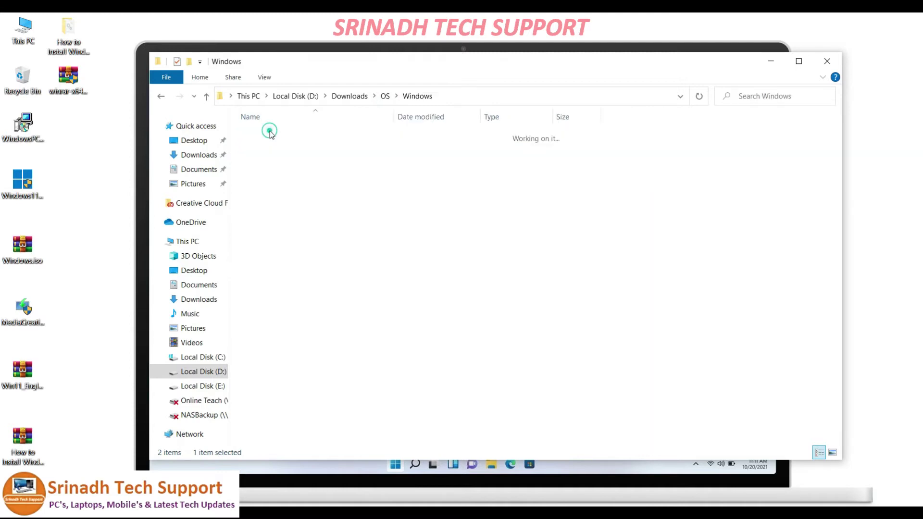
{"action": "double_click", "coordinate": [279, 162]}
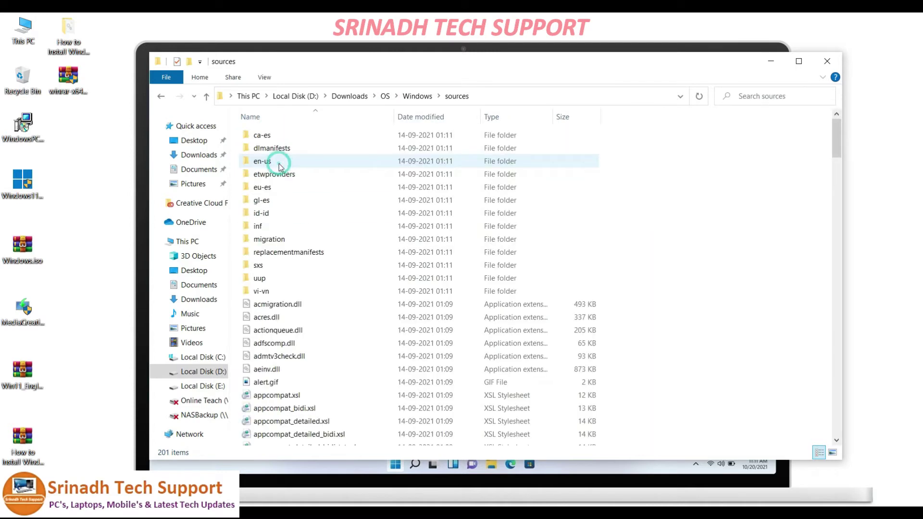
{"action": "right_click", "coordinate": [678, 212]}
{"action": "left_click", "coordinate": [712, 295]}
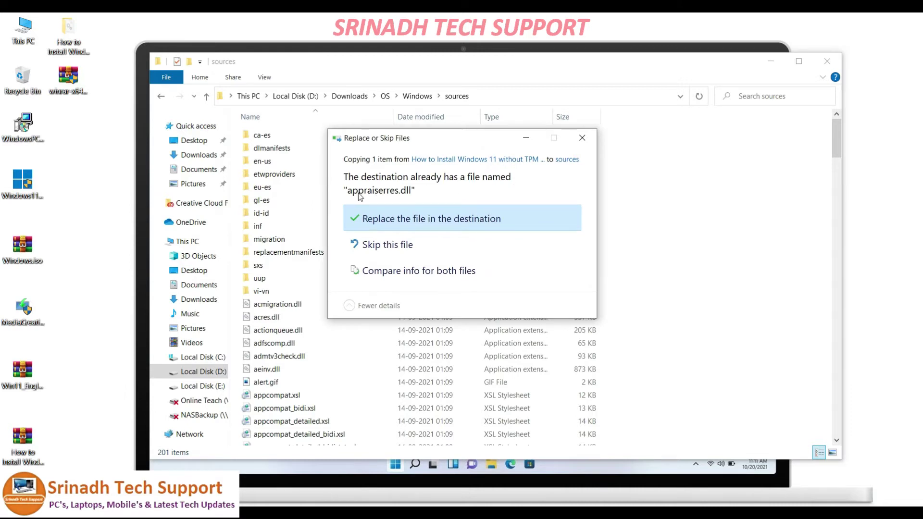
{"action": "left_click", "coordinate": [428, 224]}
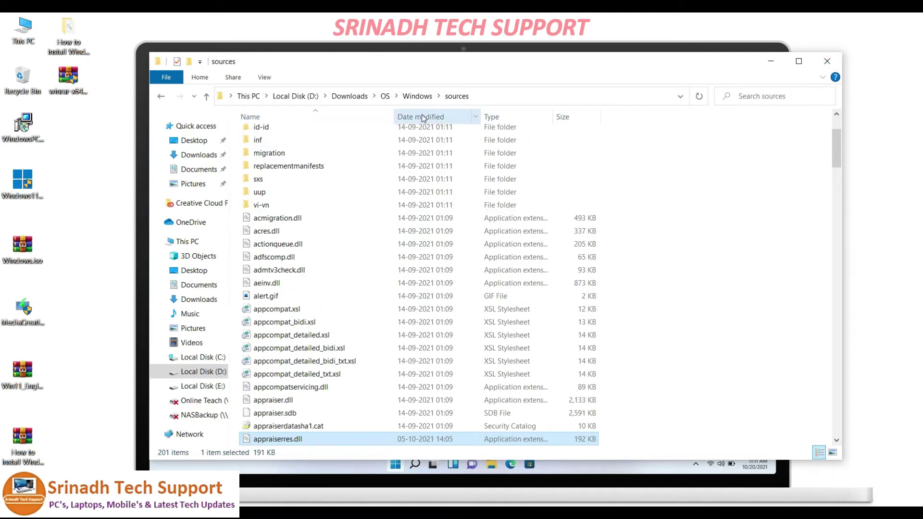
Step: Return to the extracted Windows folder and select setup.exe
{"action": "left_click", "coordinate": [416, 97]}
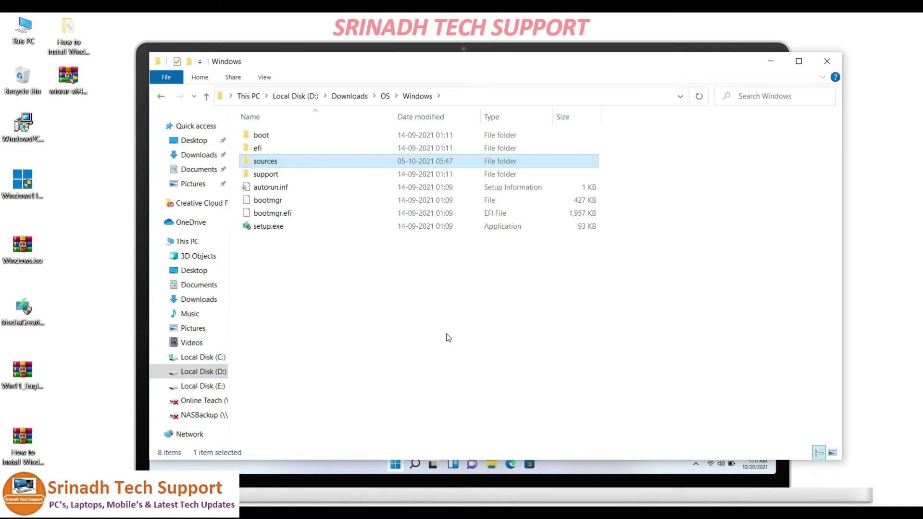
{"action": "left_click", "coordinate": [412, 331]}
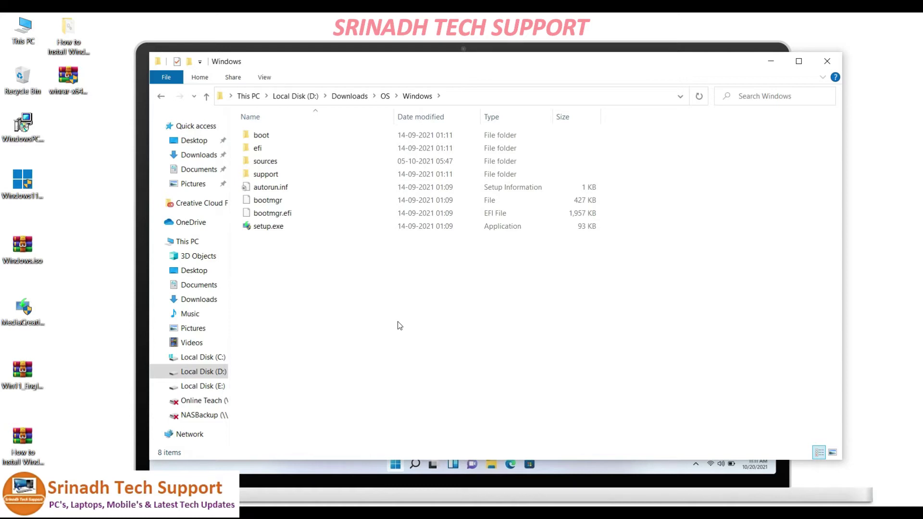
{"action": "left_click", "coordinate": [269, 226]}
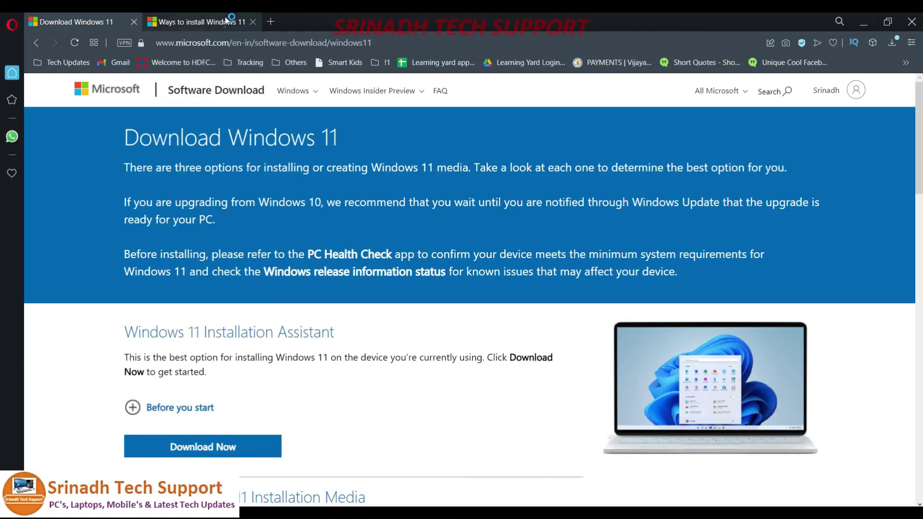
Step: Read the "Other ways to install Windows 11" section in Microsoft's "Ways to install Windows 11" article
{"action": "left_click", "coordinate": [237, 24]}
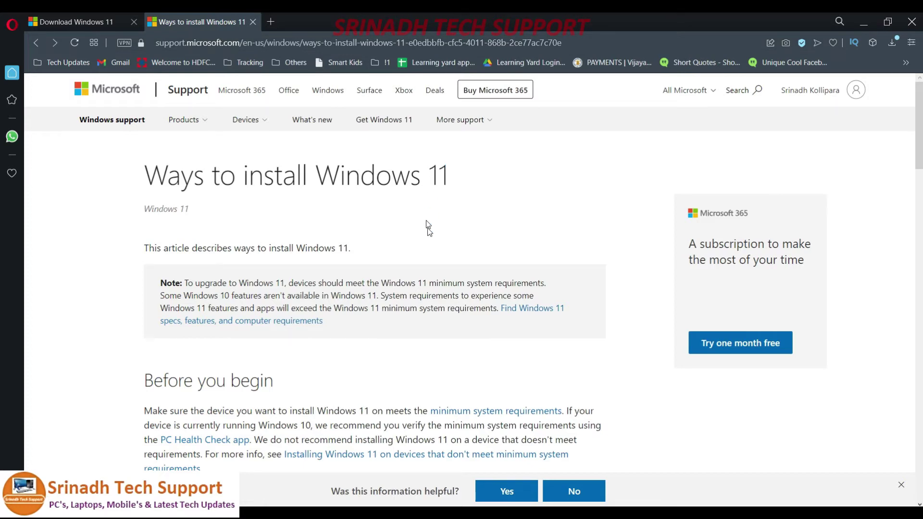
{"action": "scroll", "coordinate": [426, 220], "scroll_direction": "down", "scroll_amount": 5}
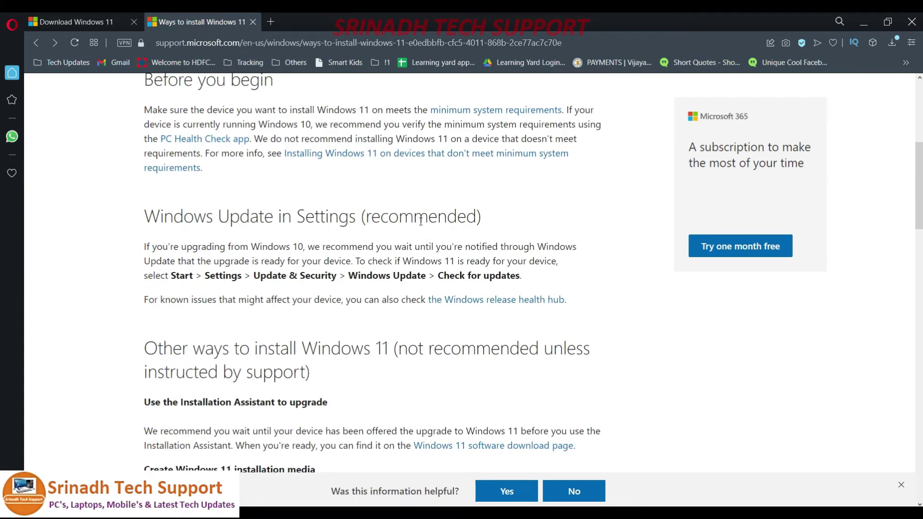
{"action": "scroll", "coordinate": [428, 233], "scroll_direction": "down", "scroll_amount": 2}
{"action": "left_click_drag", "start_coordinate": [144, 228], "coordinate": [392, 234]}
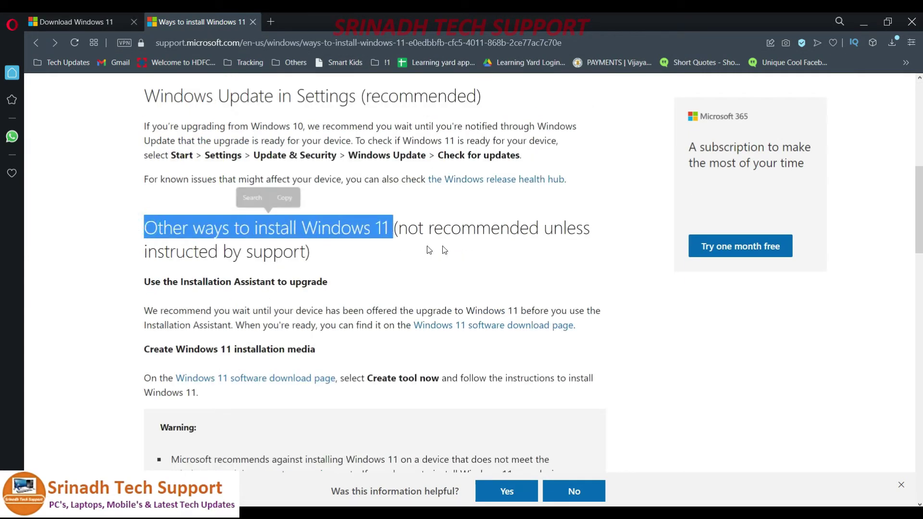
{"action": "left_click", "coordinate": [139, 257]}
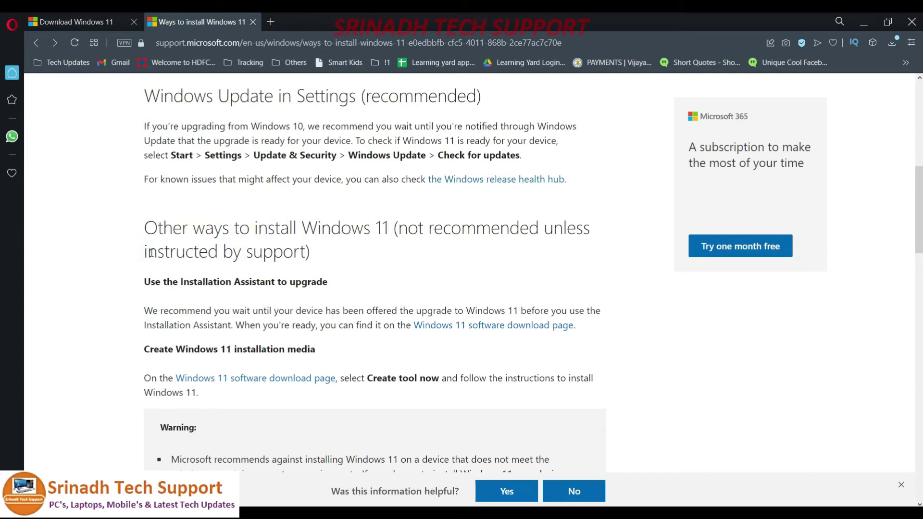
{"action": "left_click_drag", "start_coordinate": [145, 253], "coordinate": [297, 255]}
{"action": "left_click", "coordinate": [356, 263]}
{"action": "scroll", "coordinate": [357, 263], "scroll_direction": "down", "scroll_amount": 1}
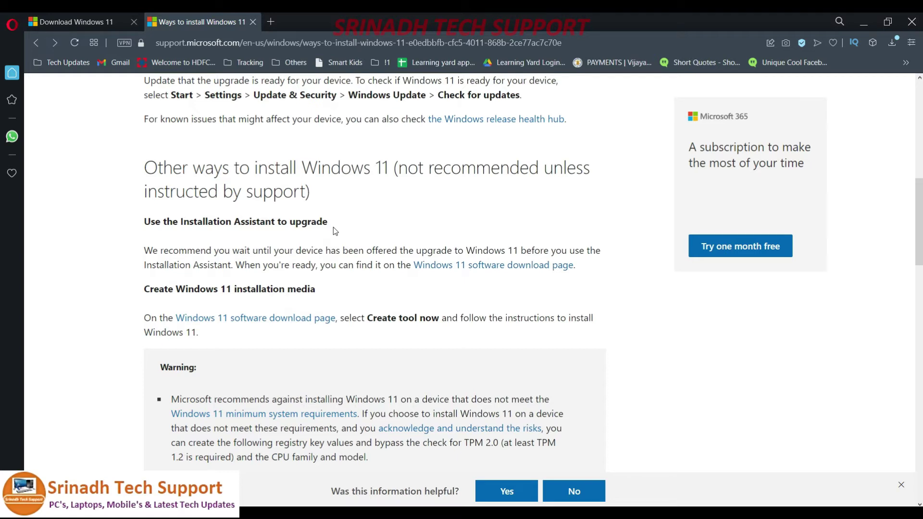
Step: Read the instructions under "Create Windows 11 installation media" in the article
{"action": "scroll", "coordinate": [331, 279], "scroll_direction": "down", "scroll_amount": 1}
{"action": "left_click", "coordinate": [332, 290]}
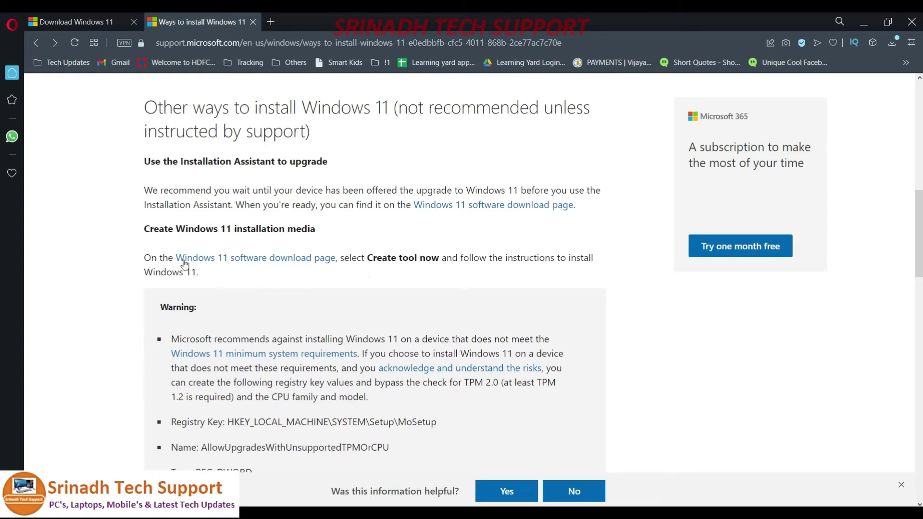
{"action": "left_click_drag", "start_coordinate": [146, 260], "coordinate": [201, 273]}
{"action": "left_click", "coordinate": [455, 278]}
{"action": "scroll", "coordinate": [514, 276], "scroll_direction": "down", "scroll_amount": 3}
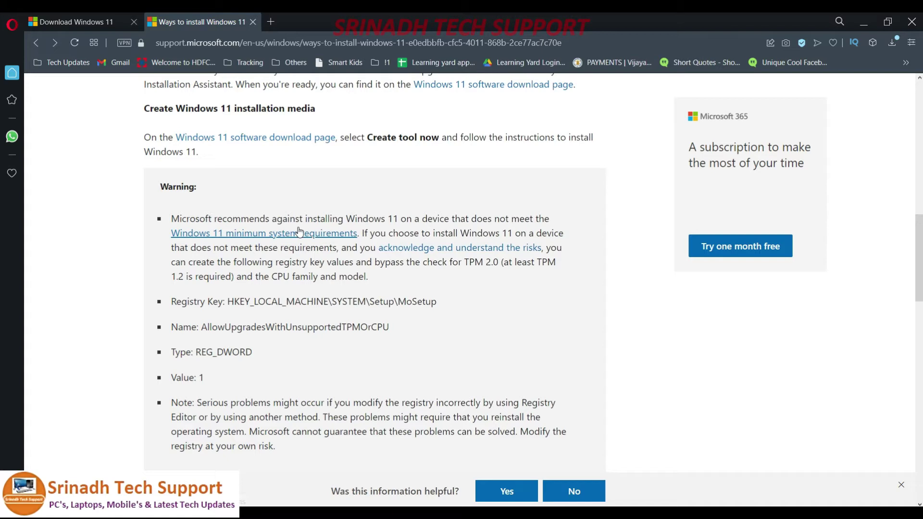
Step: Examine the article's warning about unsupported devices and its registry key, name, type and value for bypassing the TPM 2.0 check
{"action": "left_click_drag", "start_coordinate": [427, 222], "coordinate": [433, 221]}
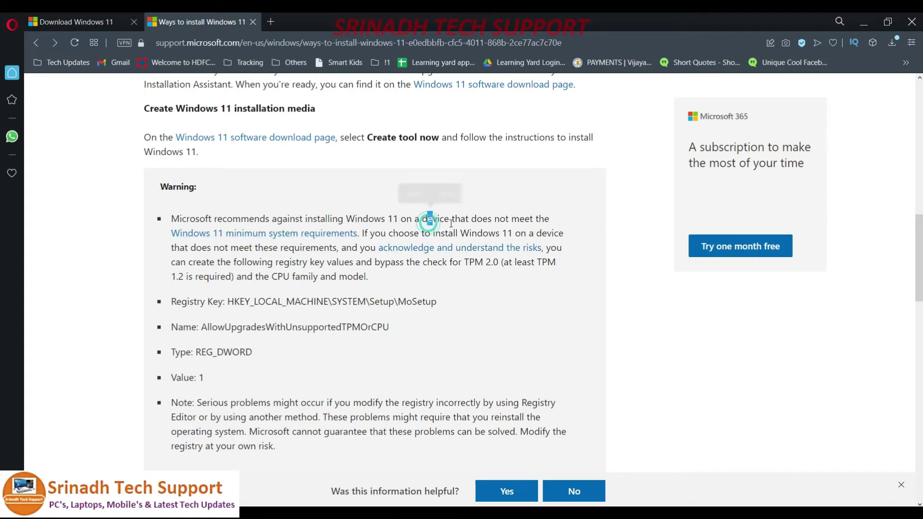
{"action": "left_click", "coordinate": [539, 220]}
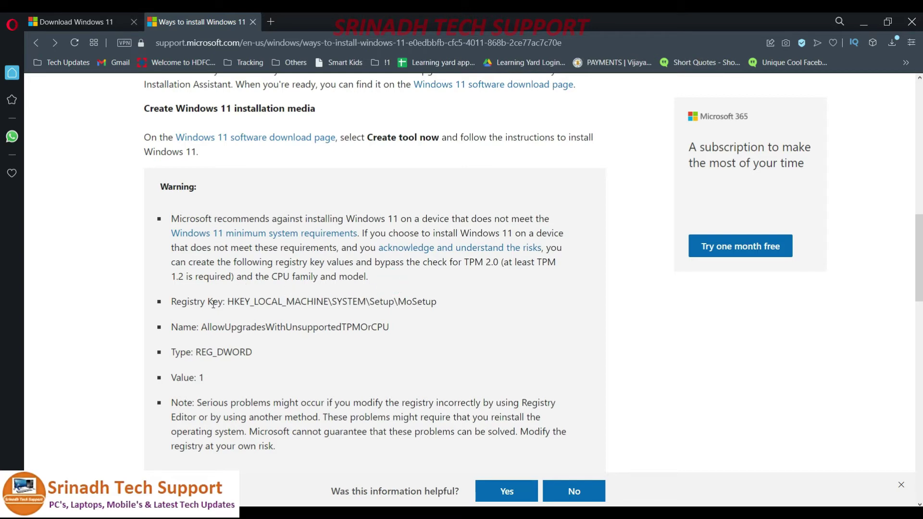
{"action": "scroll", "coordinate": [319, 339], "scroll_direction": "down", "scroll_amount": 1}
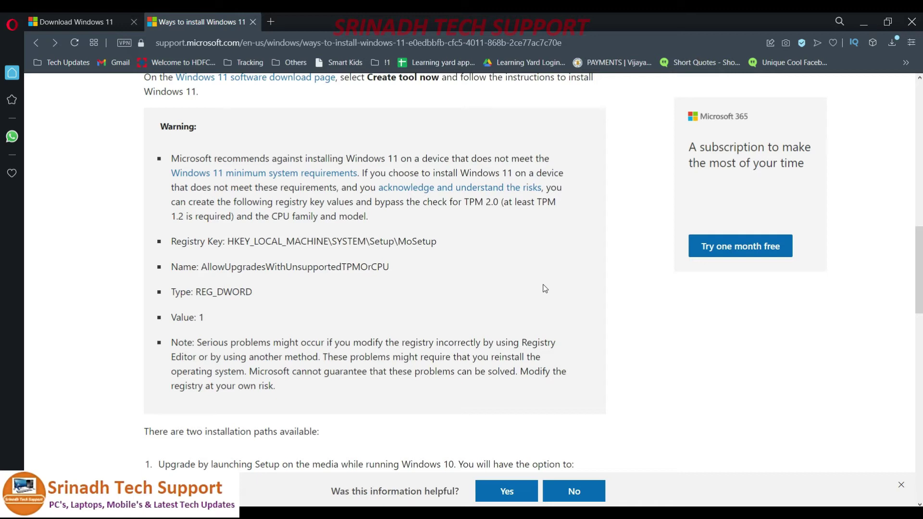
{"action": "left_click", "coordinate": [868, 23]}
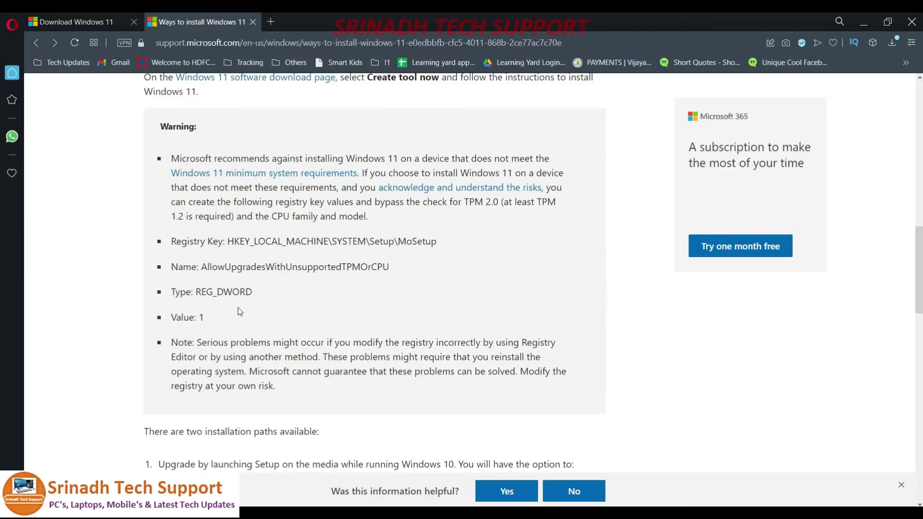
Step: Open the Windows 11 minimum system requirements page from the article's link and review the requirements table
{"action": "scroll", "coordinate": [238, 308], "scroll_direction": "up", "scroll_amount": 5}
{"action": "scroll", "coordinate": [238, 308], "scroll_direction": "down", "scroll_amount": 4}
{"action": "left_click", "coordinate": [278, 237]}
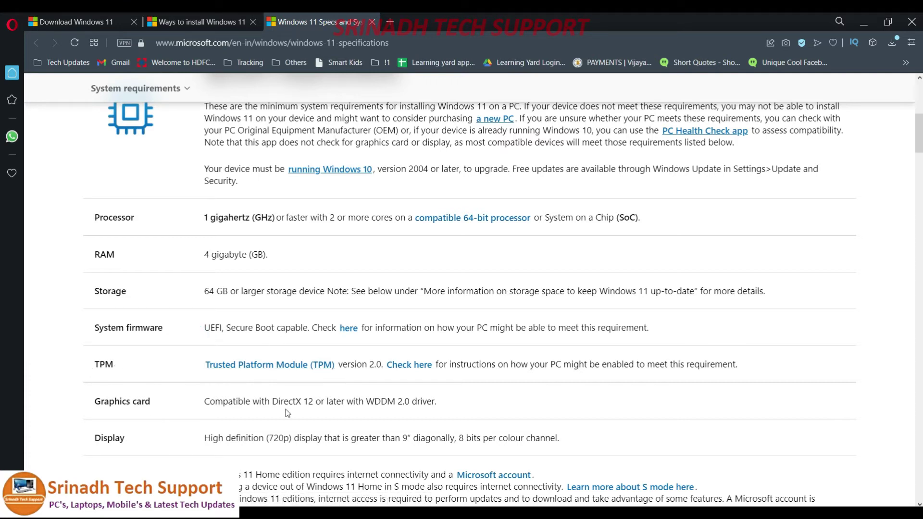
{"action": "scroll", "coordinate": [286, 430], "scroll_direction": "down", "scroll_amount": 1}
{"action": "scroll", "coordinate": [285, 429], "scroll_direction": "down", "scroll_amount": 1}
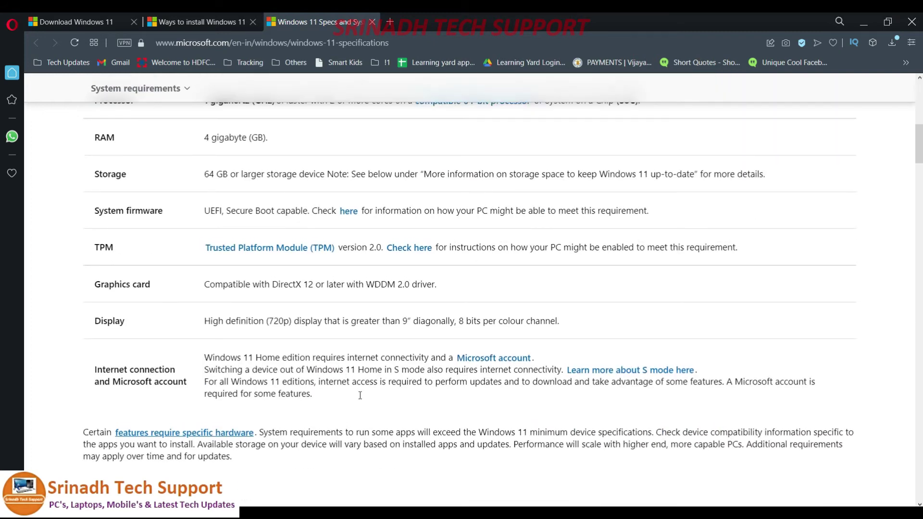
{"action": "scroll", "coordinate": [358, 336], "scroll_direction": "up", "scroll_amount": 1}
{"action": "scroll", "coordinate": [346, 274], "scroll_direction": "up", "scroll_amount": 1}
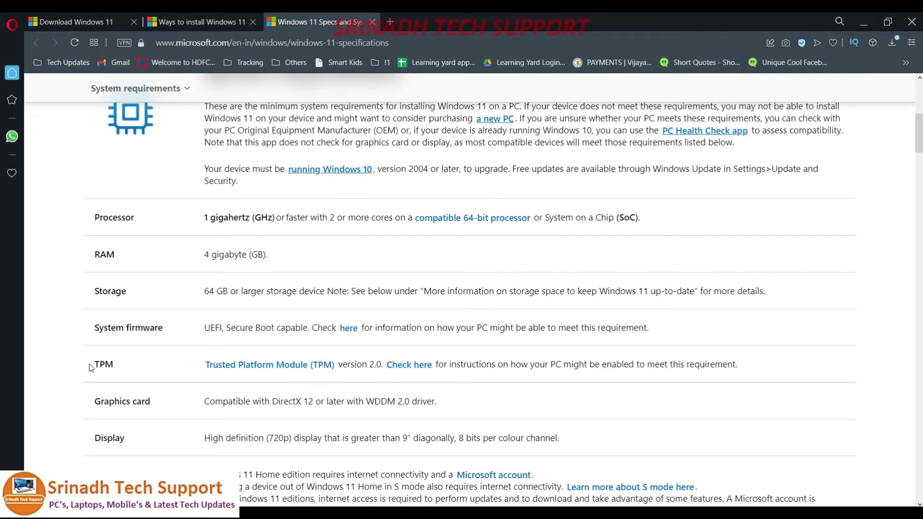
Step: Highlight and read the TPM row of the system requirements table
{"action": "left_click_drag", "start_coordinate": [91, 364], "coordinate": [528, 365]}
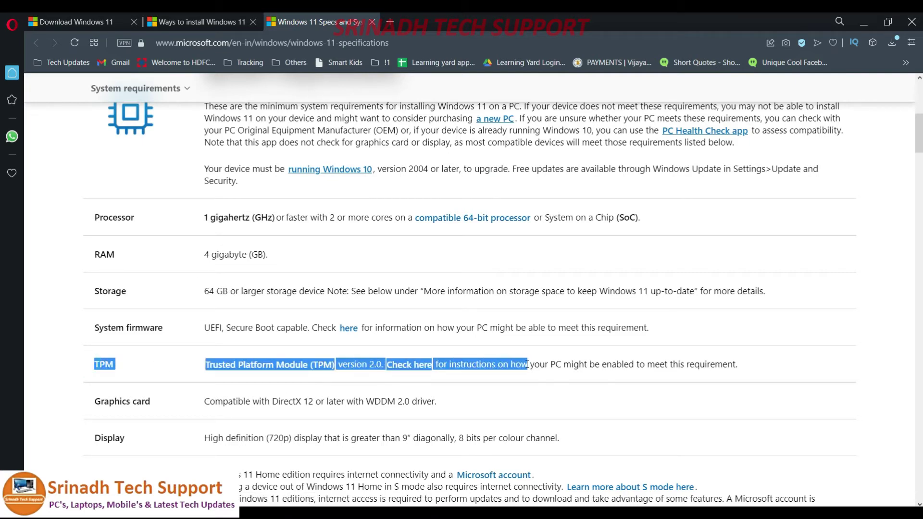
{"action": "double_click", "coordinate": [540, 364]}
{"action": "left_click", "coordinate": [532, 380]}
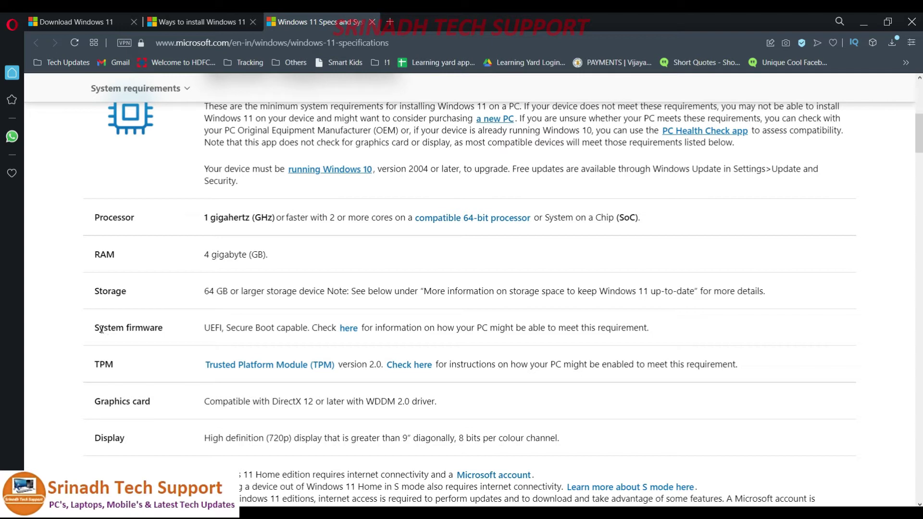
Step: Examine the System firmware row, highlighting its Secure Boot capable requirement
{"action": "left_click_drag", "start_coordinate": [93, 328], "coordinate": [298, 335]}
{"action": "left_click", "coordinate": [272, 343]}
{"action": "left_click_drag", "start_coordinate": [226, 327], "coordinate": [304, 327]}
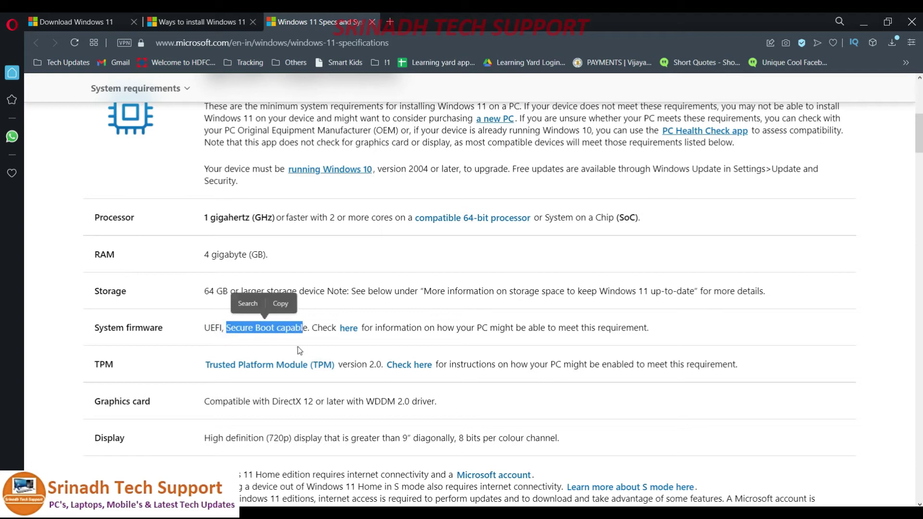
{"action": "left_click", "coordinate": [298, 346]}
{"action": "left_click", "coordinate": [234, 328]}
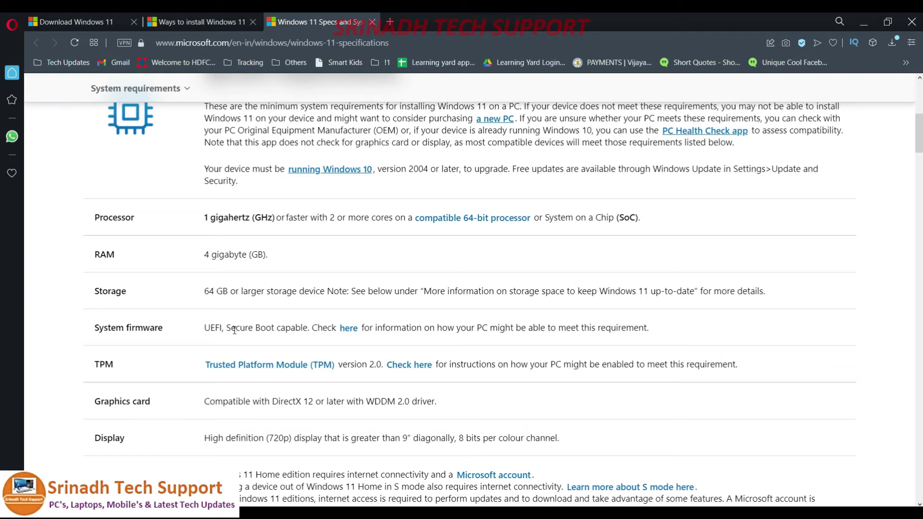
{"action": "left_click_drag", "start_coordinate": [226, 330], "coordinate": [309, 331]}
{"action": "left_click", "coordinate": [287, 341]}
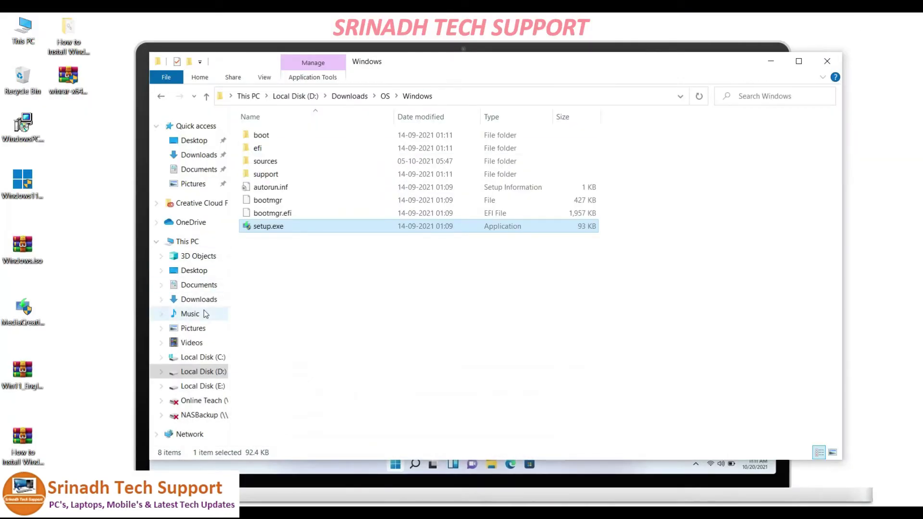
Step: Open Computer Management for This PC and show Disk Management
{"action": "right_click", "coordinate": [19, 36]}
{"action": "left_click", "coordinate": [41, 70]}
{"action": "right_click", "coordinate": [23, 38]}
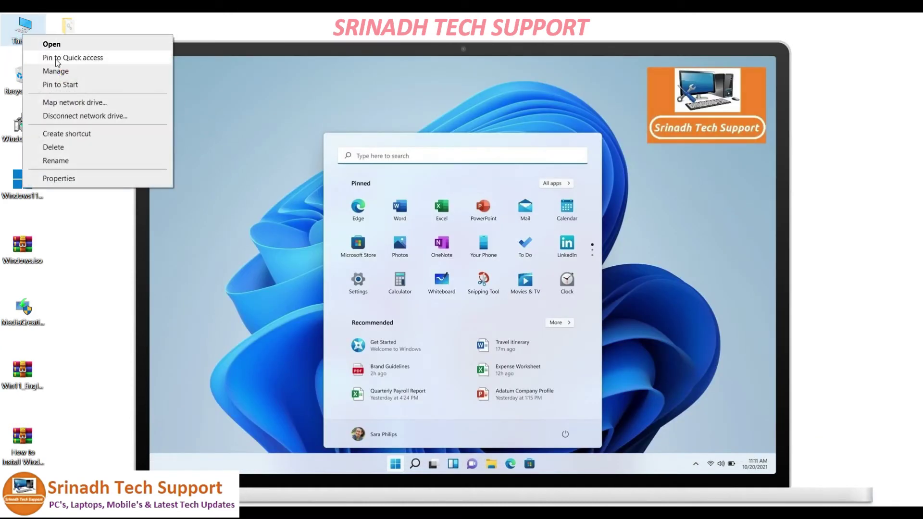
{"action": "left_click", "coordinate": [365, 476]}
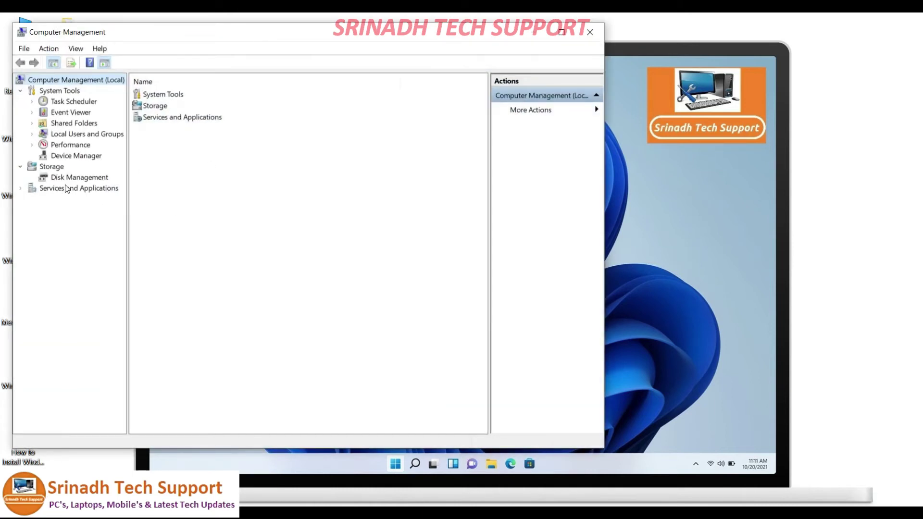
{"action": "left_click", "coordinate": [77, 177]}
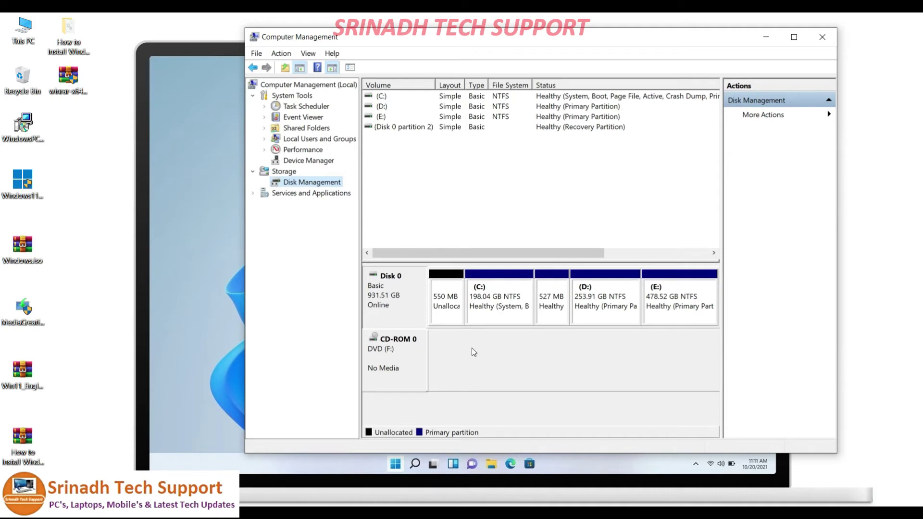
Step: Check Disk 0's partition style in the volume information of its properties and close Computer Management
{"action": "right_click", "coordinate": [387, 285]}
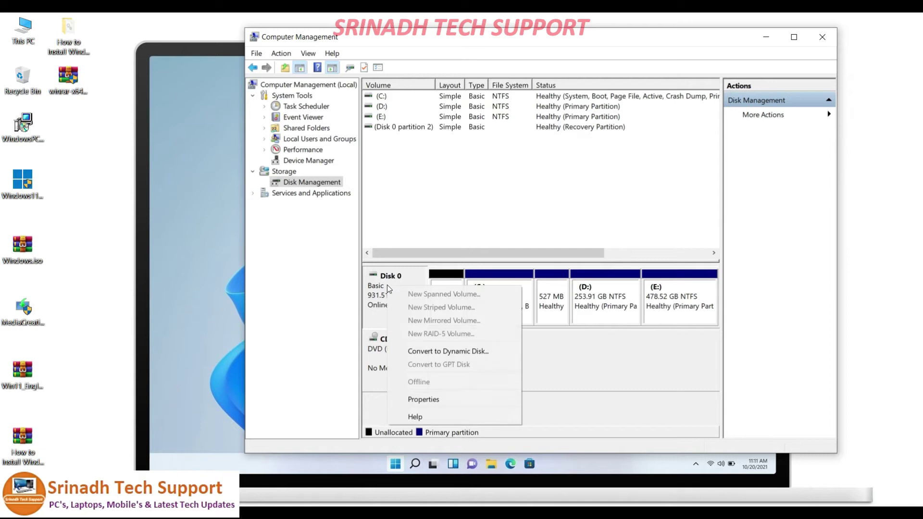
{"action": "left_click", "coordinate": [441, 398]}
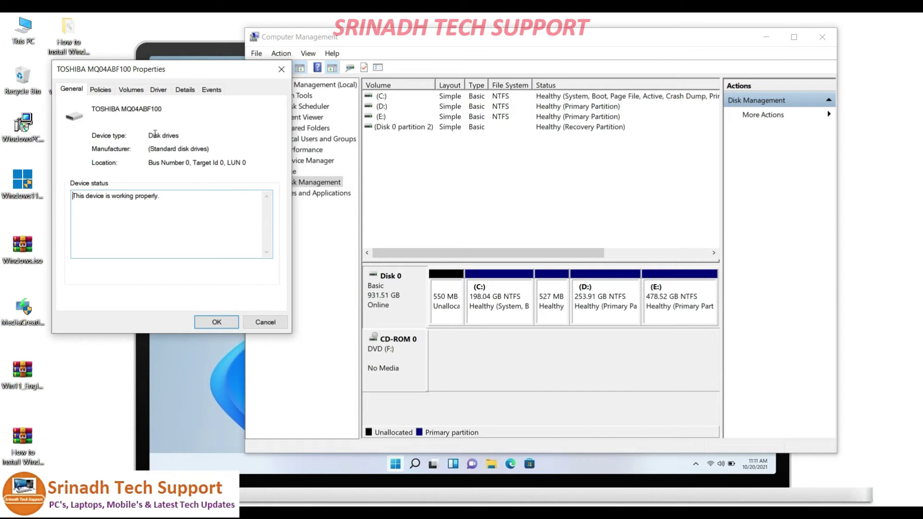
{"action": "left_click", "coordinate": [140, 94]}
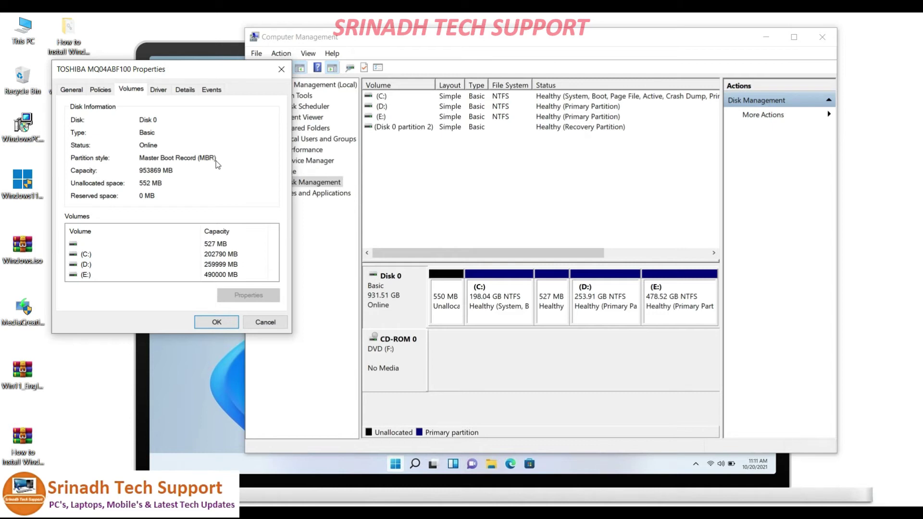
{"action": "left_click", "coordinate": [223, 323]}
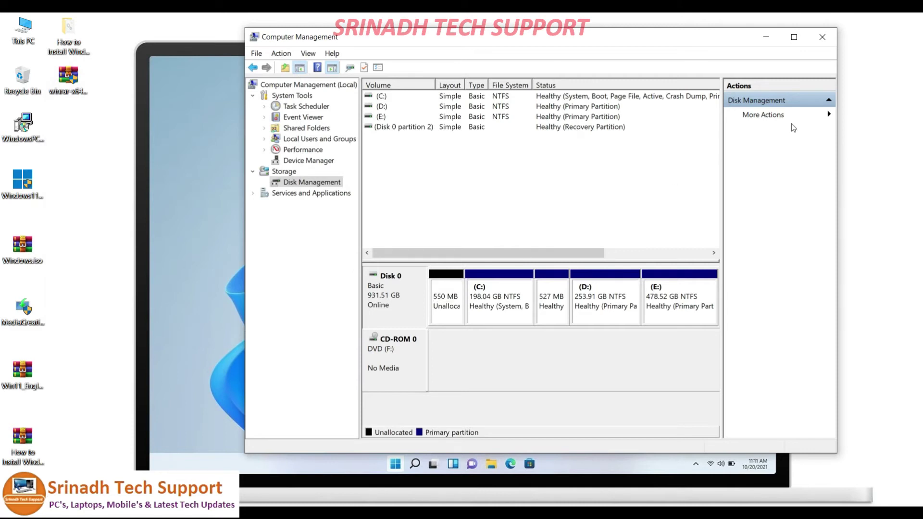
{"action": "left_click", "coordinate": [824, 43]}
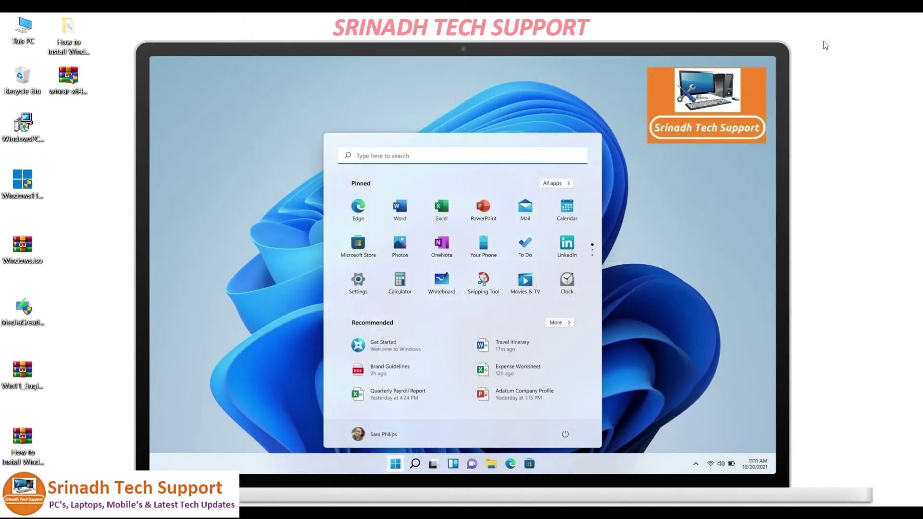
Step: Run tpm.msc to check this computer's TPM status and close the TPM management window
{"action": "key", "text": "super+r"}
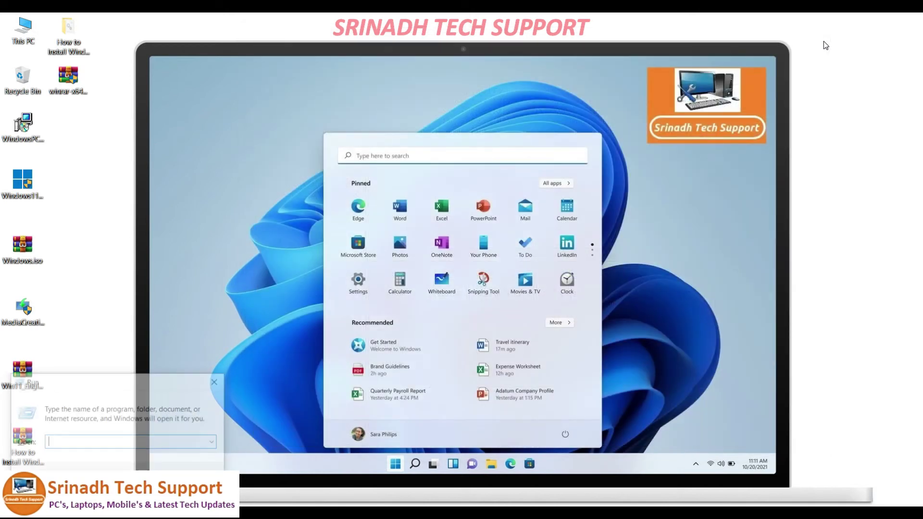
{"action": "type", "text": "tp"}
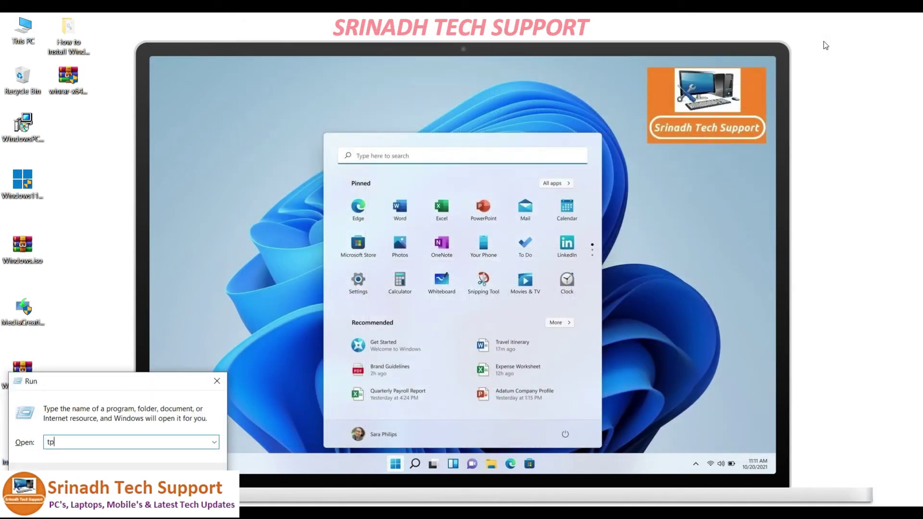
{"action": "type", "text": "m.msc"}
{"action": "key", "text": "Return"}
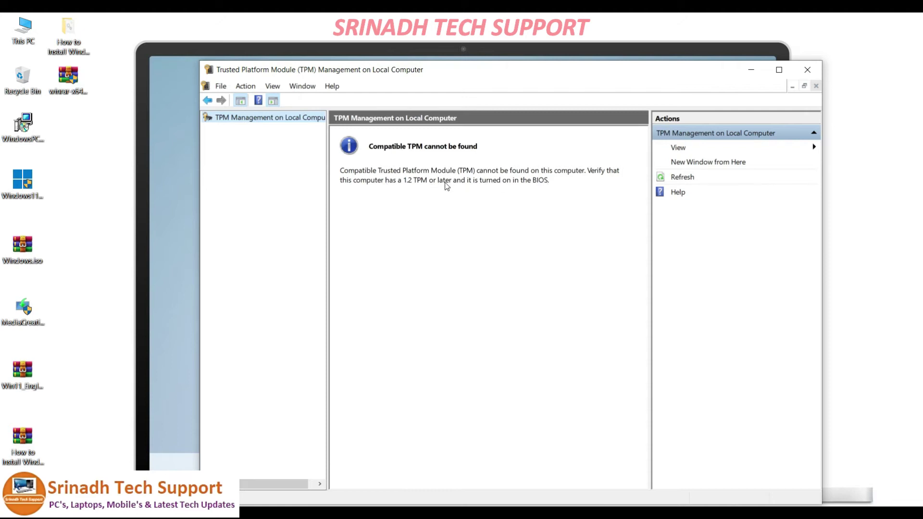
{"action": "left_click", "coordinate": [808, 72]}
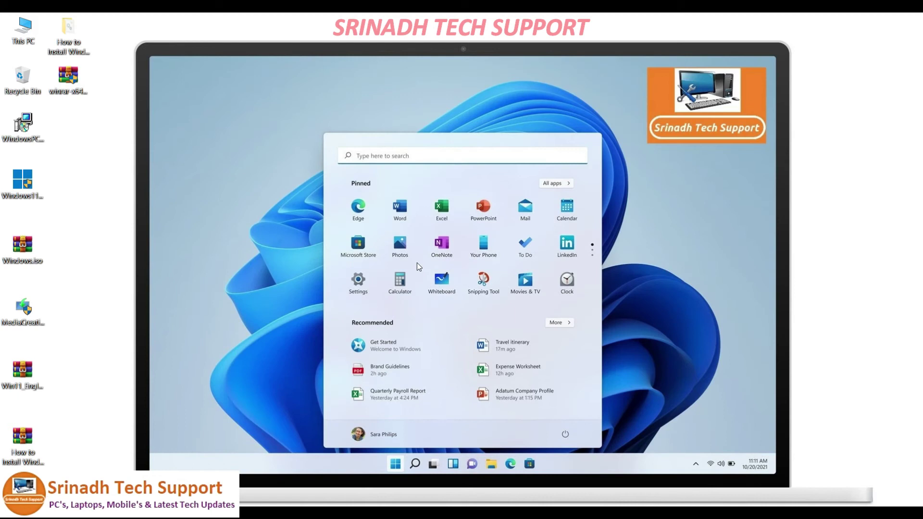